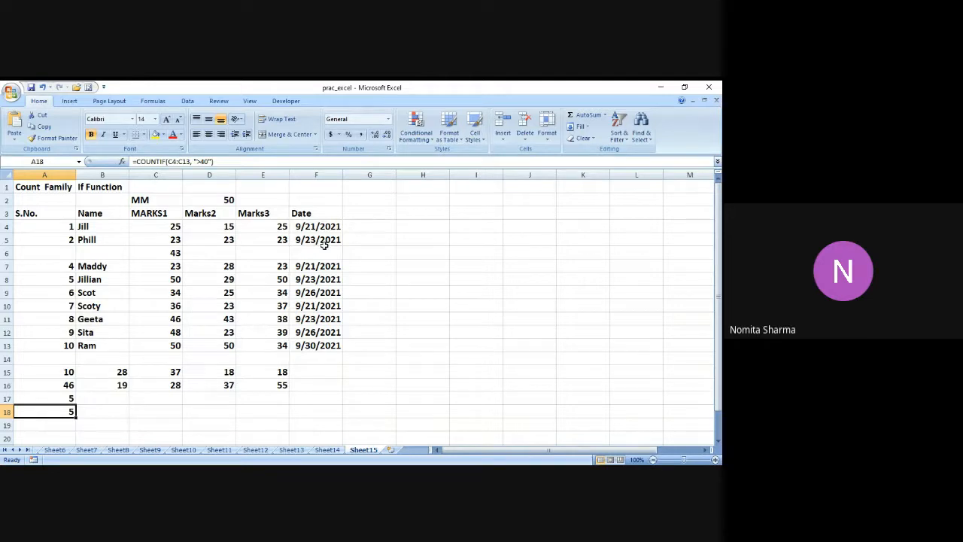
# Enter the heading "Iserror" in cell C1, beside the If Function heading
pyautogui.click(170, 188)
pyautogui.write('IS')
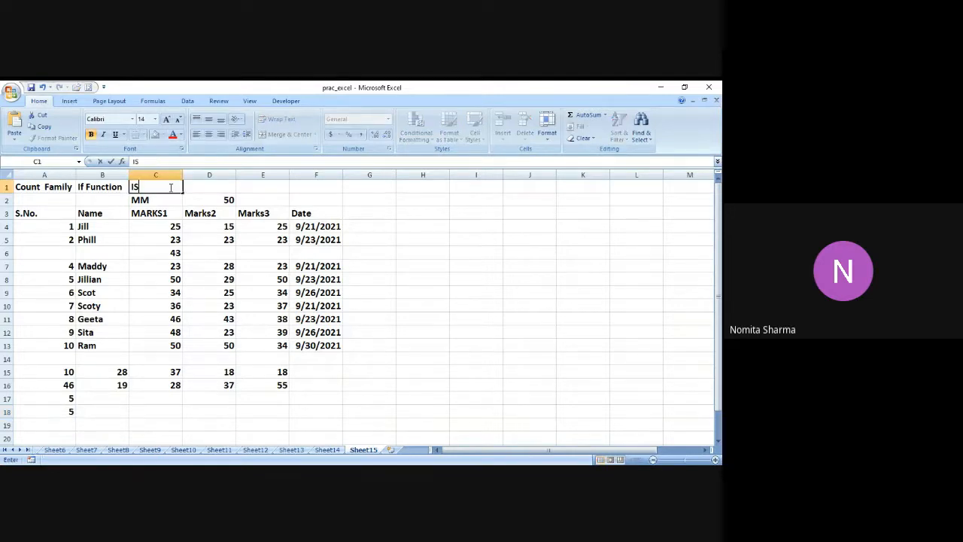
pyautogui.write('error')
pyautogui.press('Tab')
pyautogui.press('Tab')
pyautogui.press('Tab')
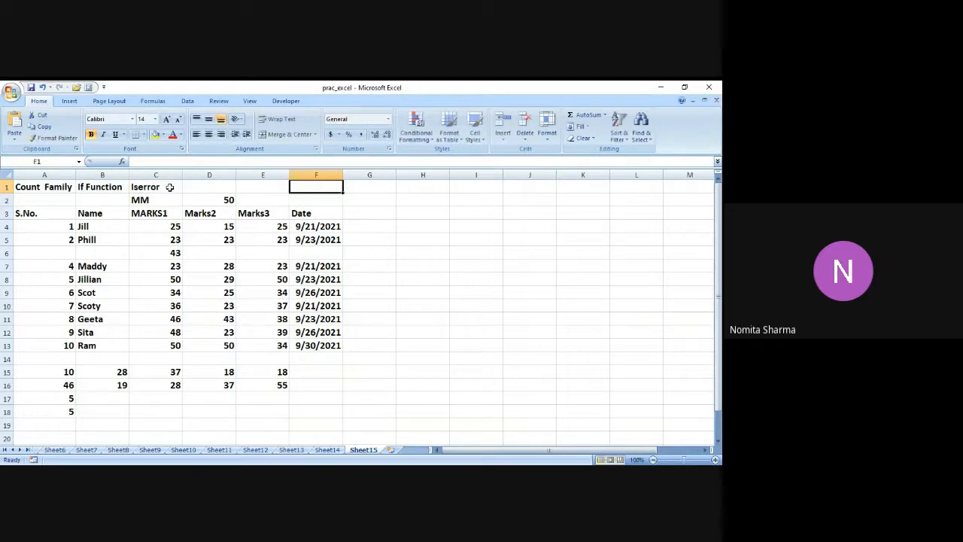
# Fill the blank cells A6 and B6 with serial number 3 and the missing student's name
pyautogui.press('Down')
pyautogui.press('Down')
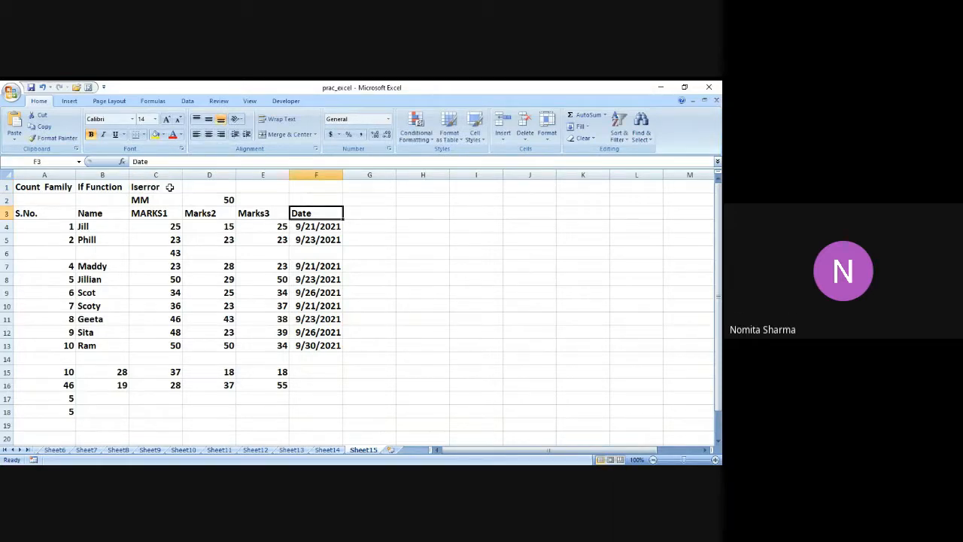
pyautogui.press('Right')
pyautogui.press('Right')
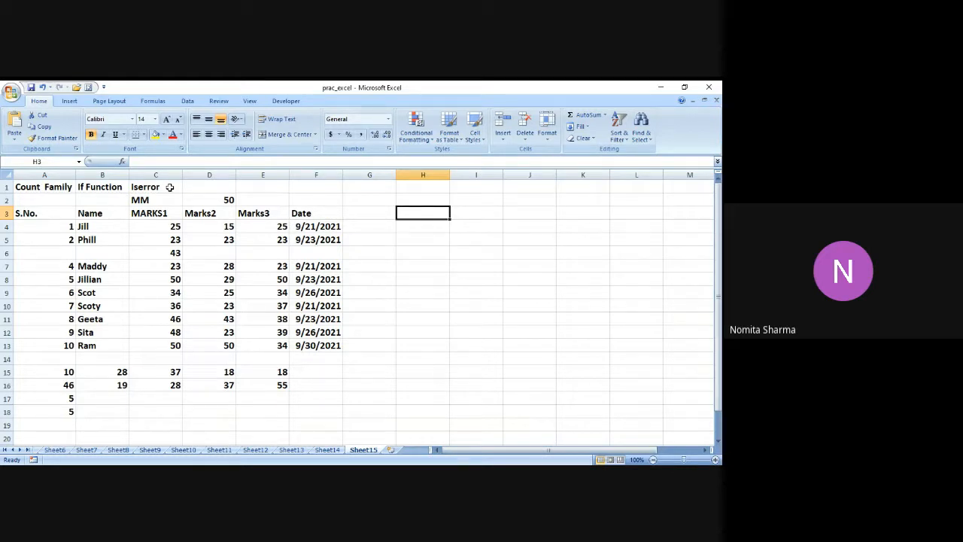
pyautogui.press('Down')
pyautogui.press('Down')
pyautogui.press('Down')
pyautogui.press('Left')
pyautogui.press('Left')
pyautogui.press('Left')
pyautogui.press('Left')
pyautogui.press('Left')
pyautogui.press('Left')
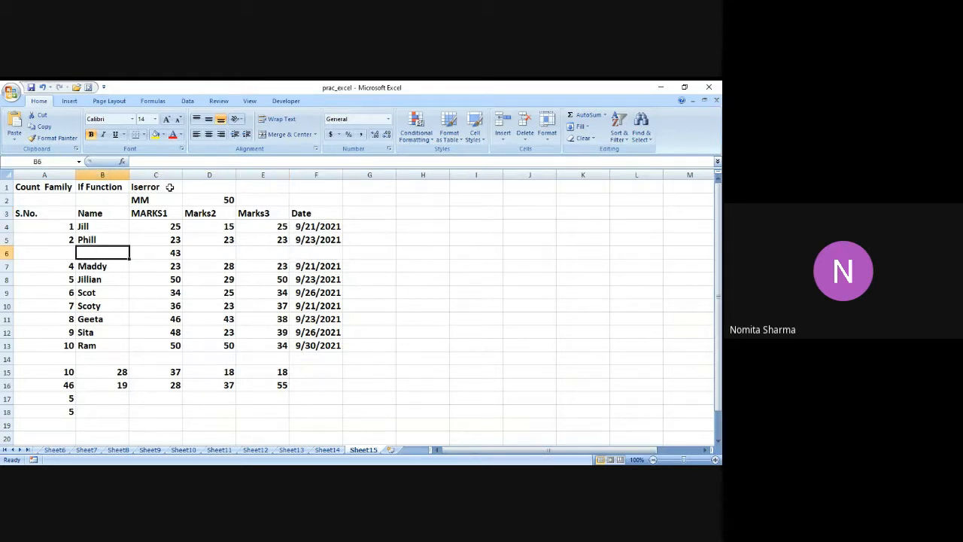
pyautogui.press('Left')
pyautogui.write('3')
pyautogui.press('Tab')
pyautogui.write('Harry')
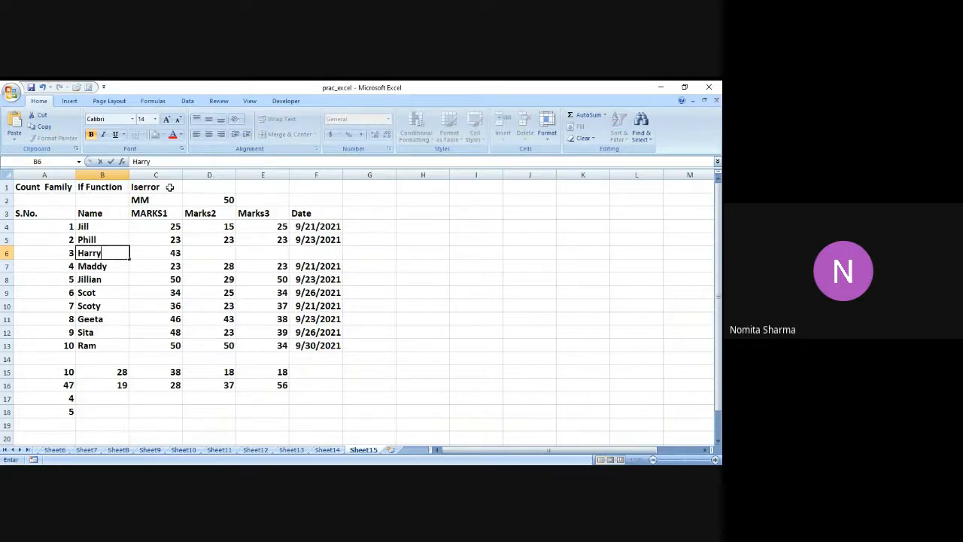
pyautogui.press('Tab')
# Complete row 6 with 34 for Marks2, 28 for Marks3 and the date 09/27/21
pyautogui.press('Tab')
pyautogui.press('Tab')
pyautogui.press('Left')
pyautogui.write('34')
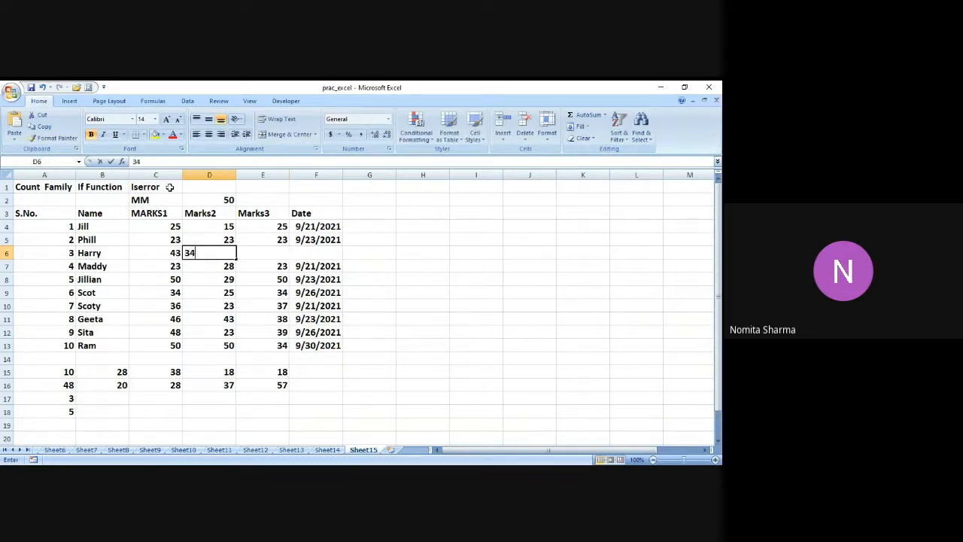
pyautogui.press('Tab')
pyautogui.write('28')
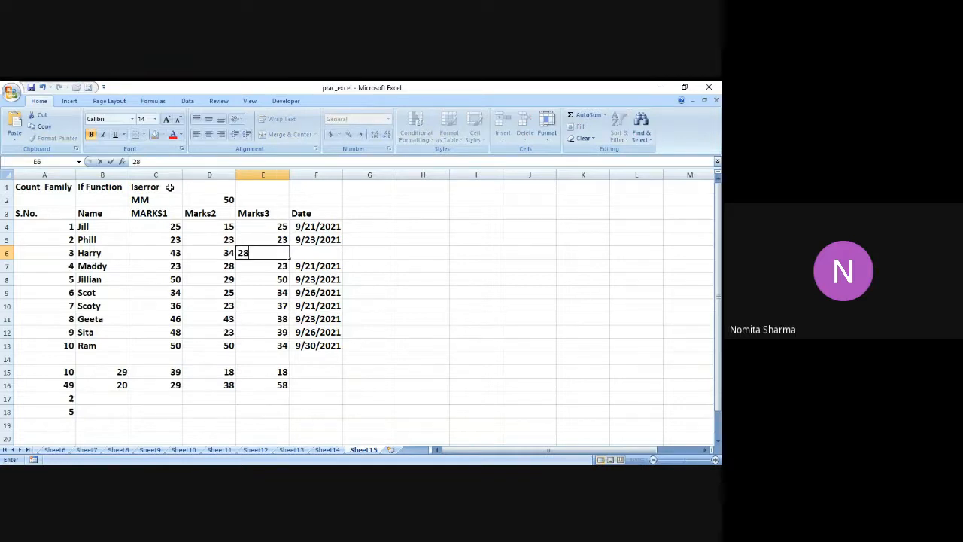
pyautogui.press('Tab')
pyautogui.write('09/27/21')
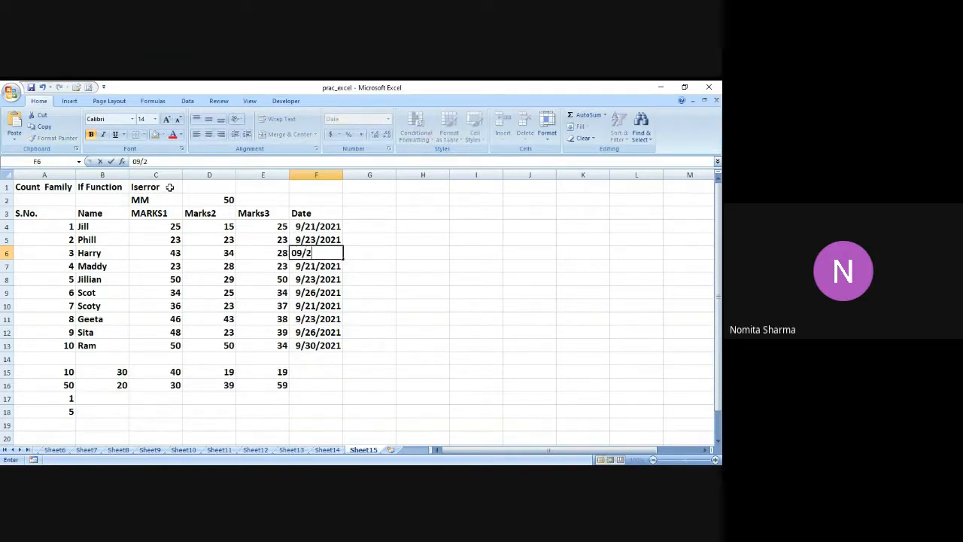
pyautogui.press('Return')
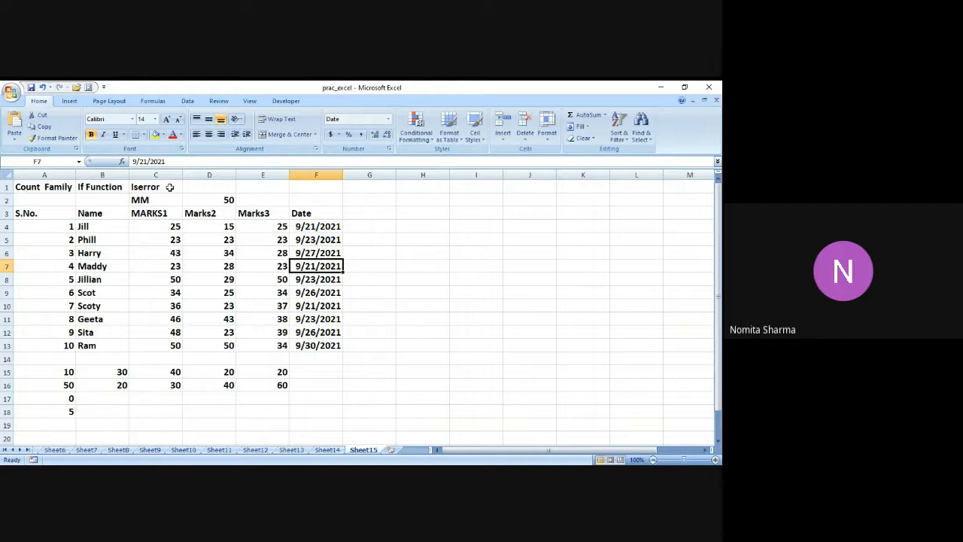
# Begin an IF formula in cell A19 that tests whether C4 is greater than 20
pyautogui.press('Down')
pyautogui.press('Down')
pyautogui.press('Down')
pyautogui.press('Down')
pyautogui.press('Down')
pyautogui.press('Down')
pyautogui.press('Down')
pyautogui.press('Down')
pyautogui.press('Down')
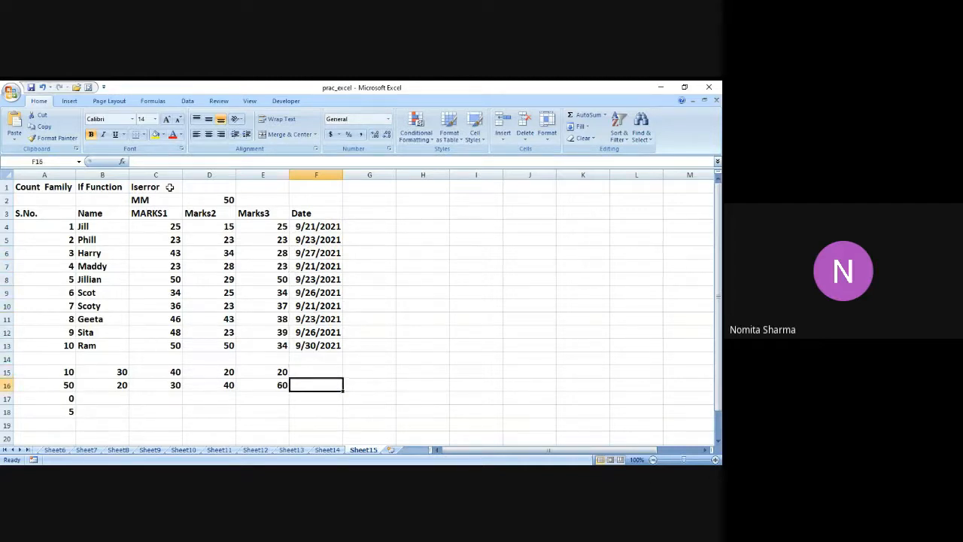
pyautogui.press('Down')
pyautogui.press('Down')
pyautogui.press('Down')
pyautogui.press('Left')
pyautogui.press('Left')
pyautogui.press('Left')
pyautogui.press('Left')
pyautogui.press('Left')
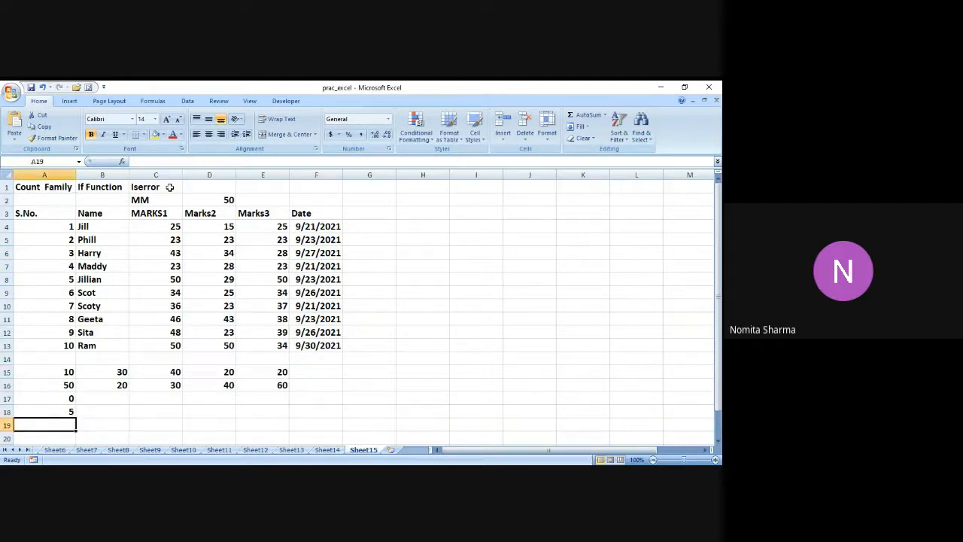
pyautogui.write('=')
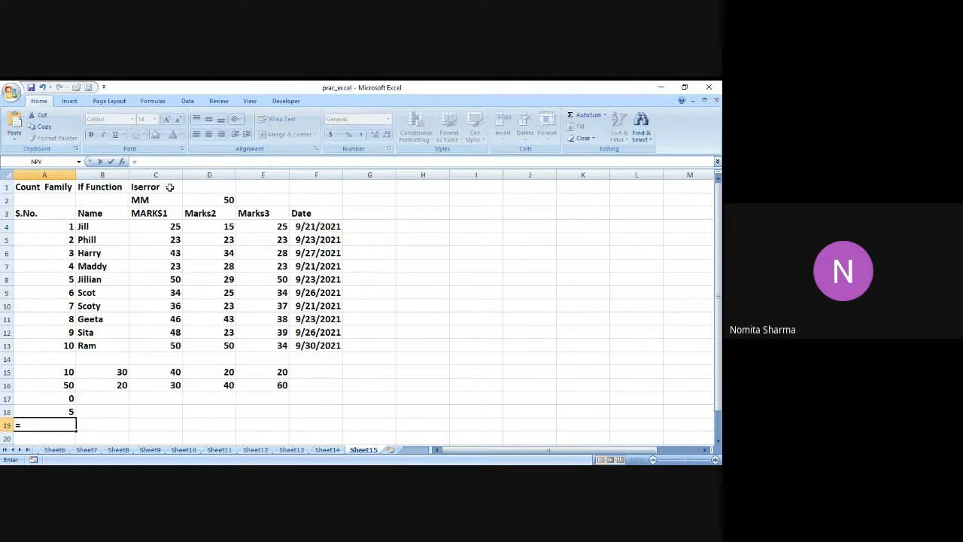
pyautogui.write('If')
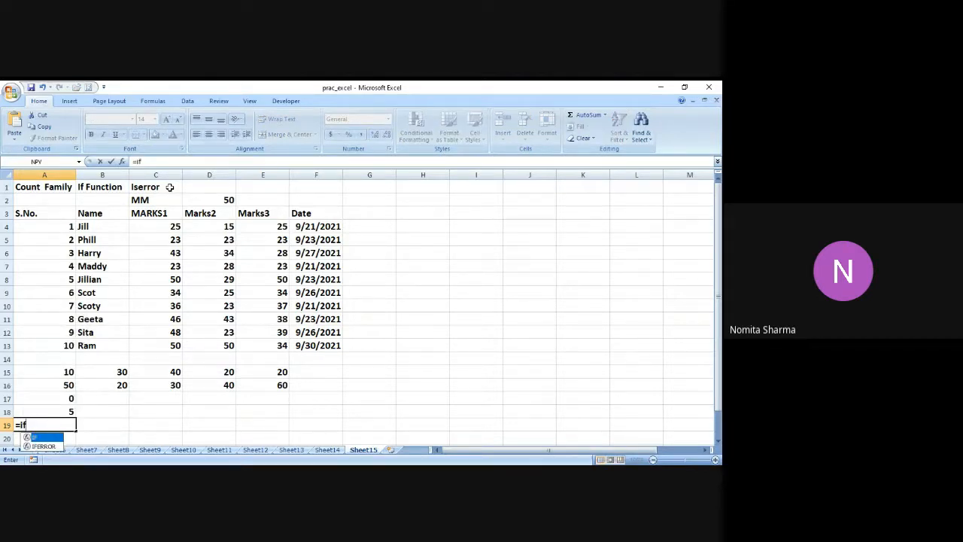
pyautogui.write('(')
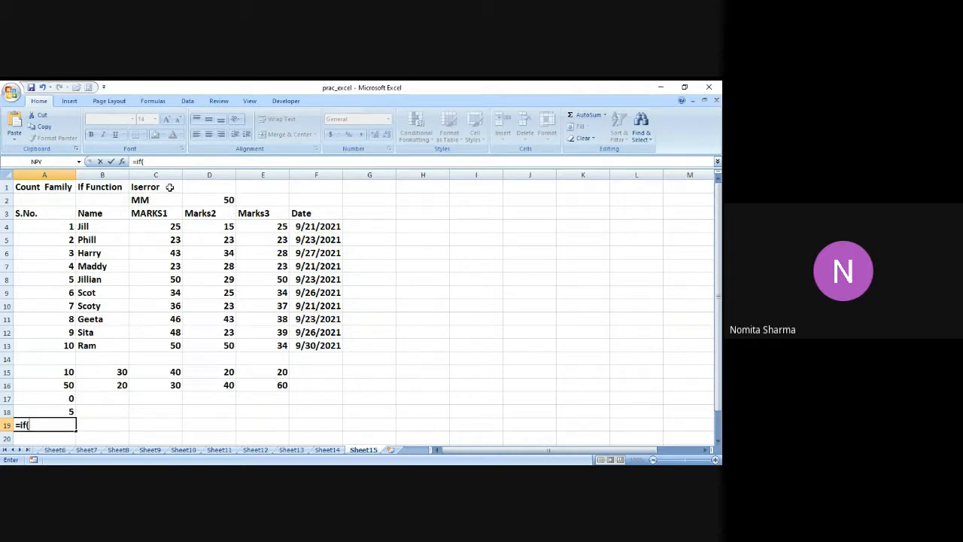
pyautogui.press('BackSpace')
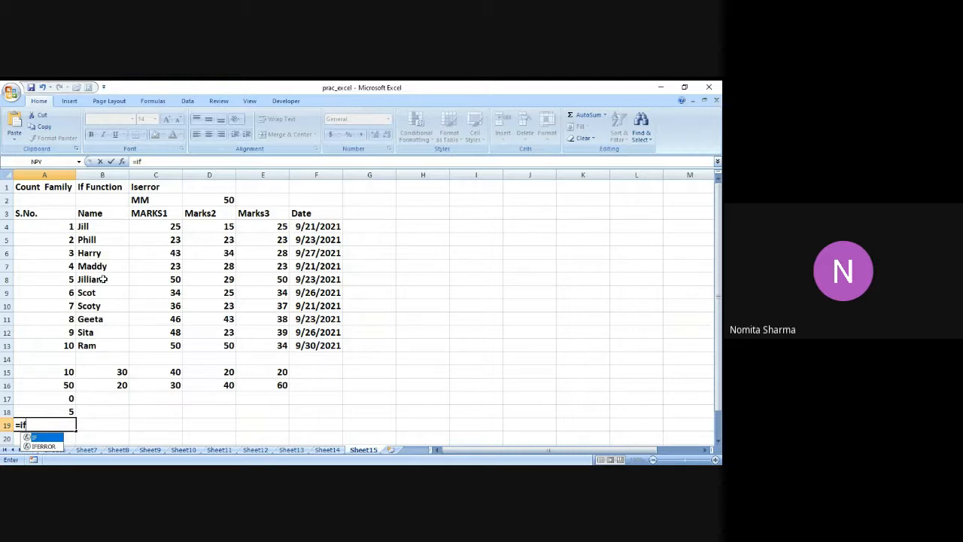
pyautogui.write('(')
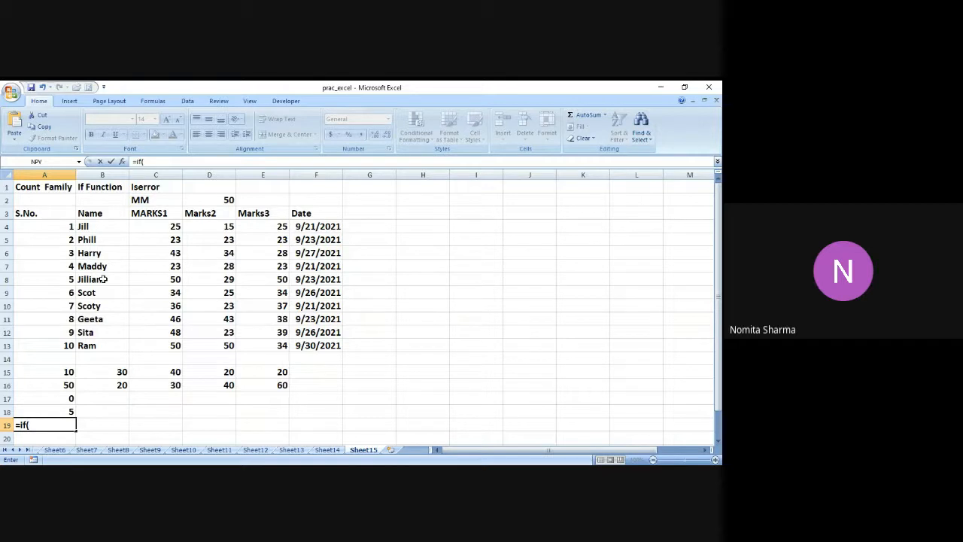
pyautogui.write('c4>20,The number')
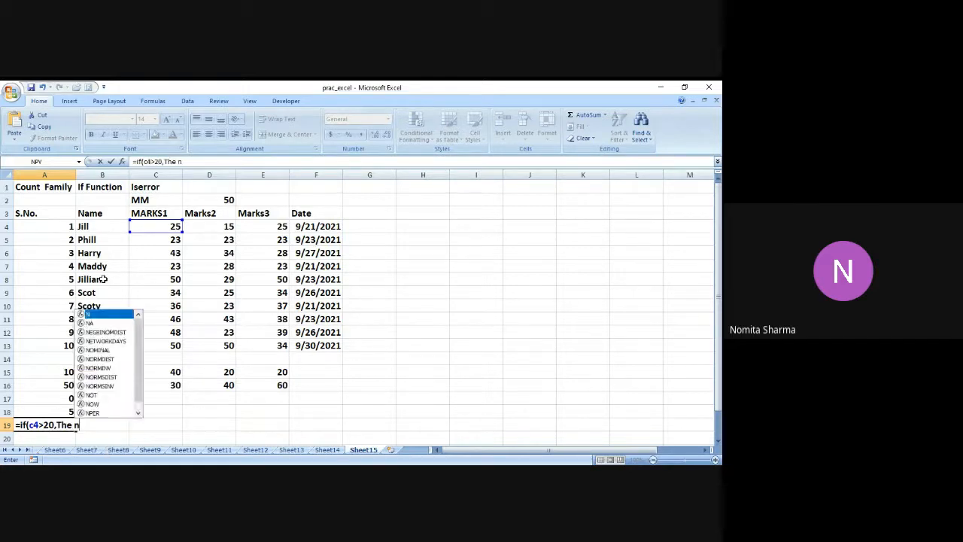
pyautogui.press('BackSpace')
pyautogui.press('BackSpace')
pyautogui.press('BackSpace')
pyautogui.press('BackSpace')
pyautogui.press('BackSpace')
pyautogui.press('BackSpace')
pyautogui.press('BackSpace')
pyautogui.press('BackSpace')
pyautogui.press('BackSpace')
pyautogui.press('BackSpace')
# Add "Hey We have passed" as the result the IF formula returns when the condition is true
pyautogui.write('"He')
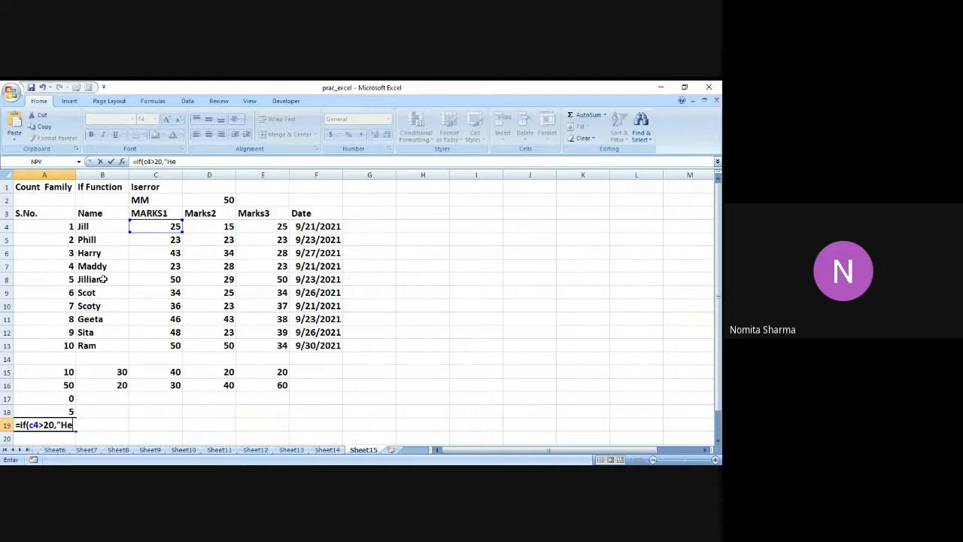
pyautogui.write('y We passed')
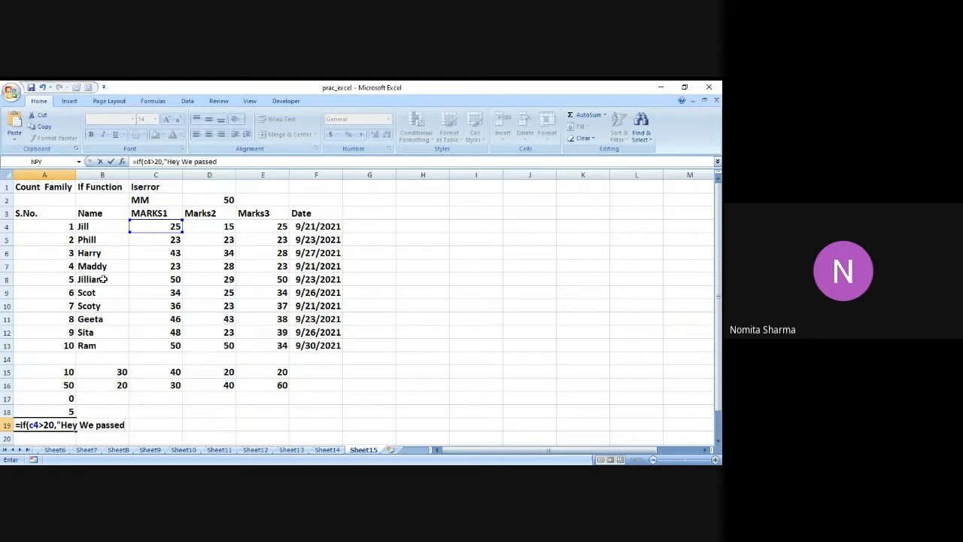
pyautogui.write('"')
pyautogui.press('BackSpace')
pyautogui.press('BackSpace')
pyautogui.press('BackSpace')
pyautogui.press('BackSpace')
pyautogui.press('BackSpace')
pyautogui.press('BackSpace')
pyautogui.press('BackSpace')
pyautogui.write('have passed",')
# Add "Hey We have failed" as the false result and complete the IF formula in A19
pyautogui.write('"Hey W')
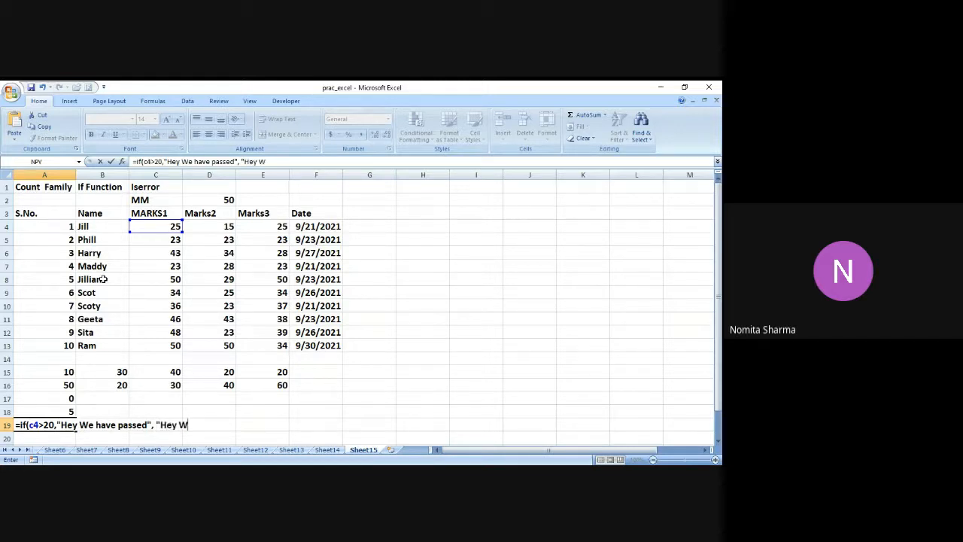
pyautogui.write('e ges')
pyautogui.press('BackSpace')
pyautogui.press('BackSpace')
pyautogui.press('BackSpace')
pyautogui.write('a')
pyautogui.press('BackSpace')
pyautogui.write('have failed"')
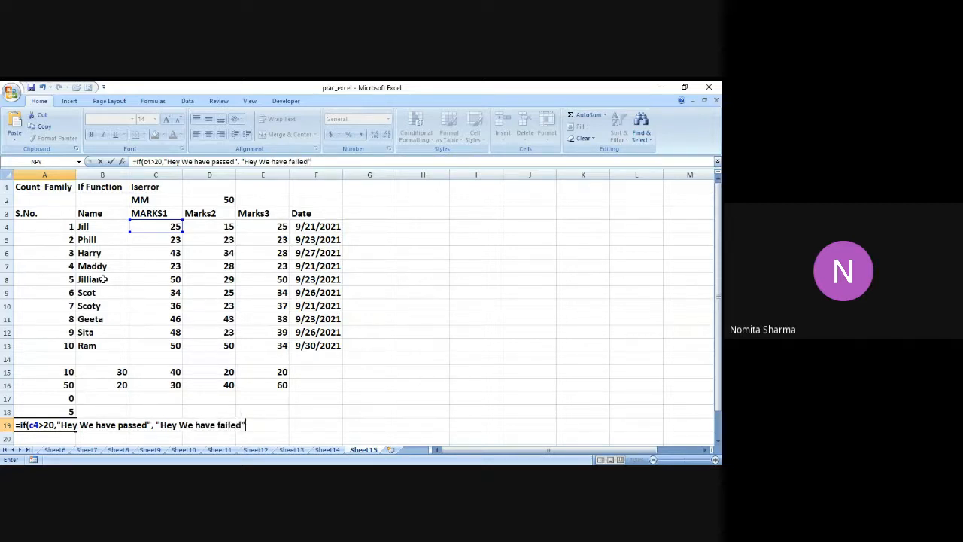
pyautogui.write(')')
pyautogui.press('Return')
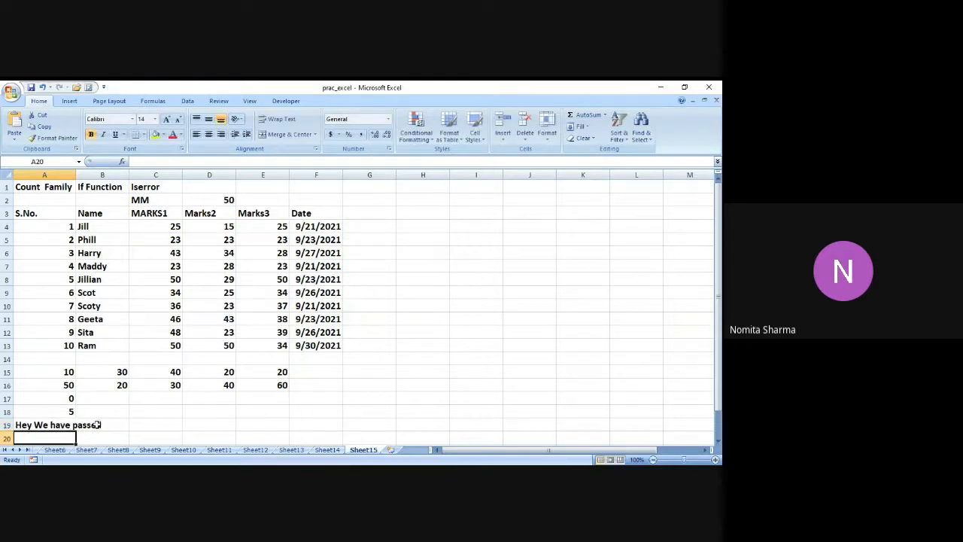
# Change the comparison threshold in the A19 IF formula to 15
pyautogui.press('Up')
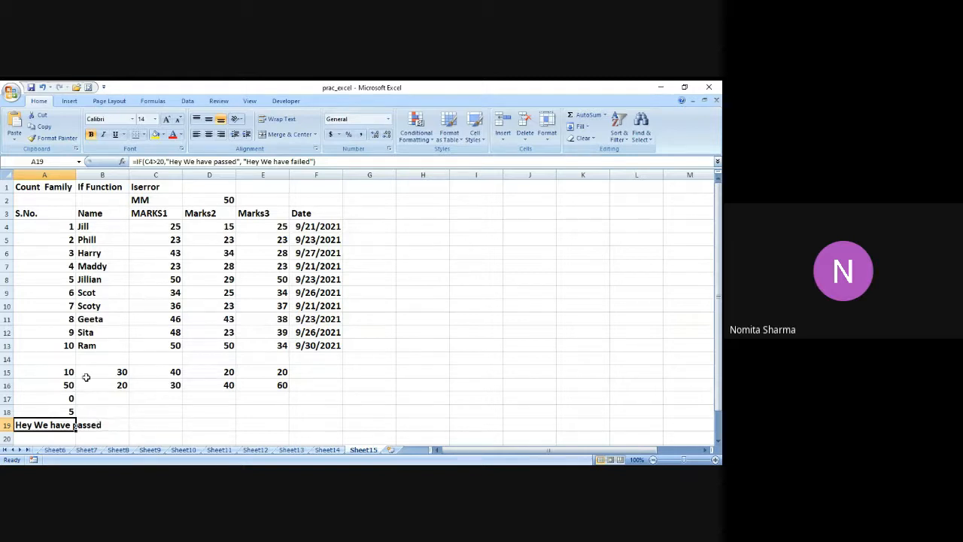
pyautogui.click(157, 163)
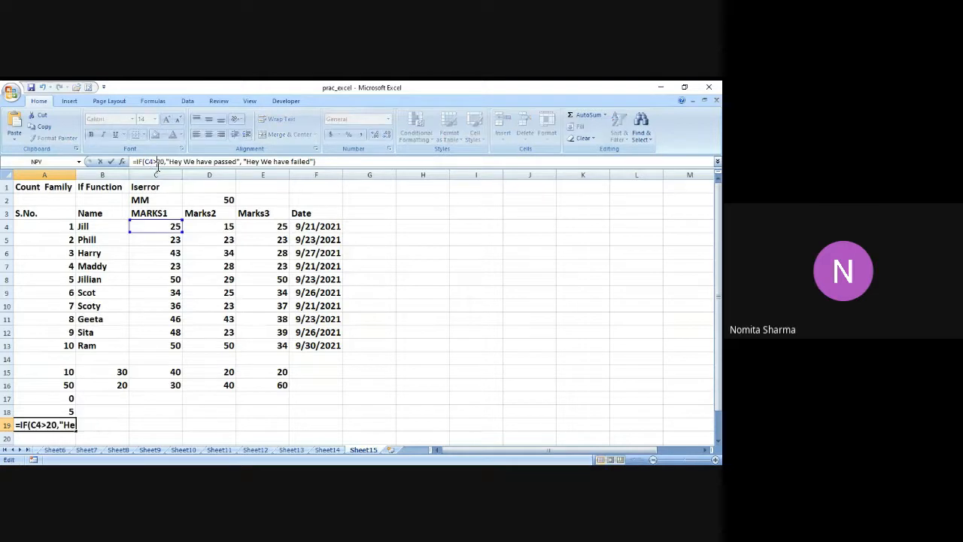
pyautogui.write('15')
pyautogui.press('Delete')
pyautogui.press('Delete')
pyautogui.hotkey('ctrl', 'Return')
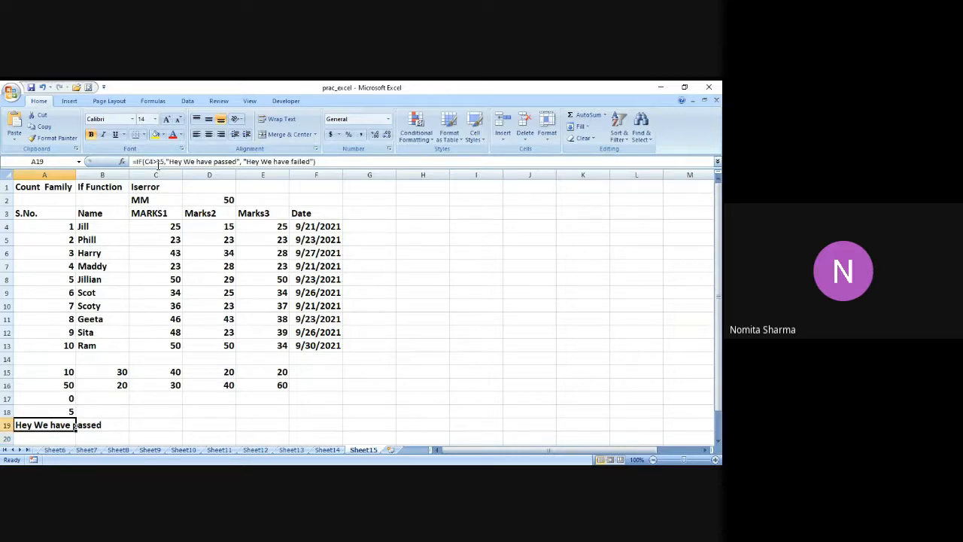
# Set the comparison threshold in the A19 IF formula to 30, so the condition reads C4>30
pyautogui.click(158, 162)
pyautogui.write('30')
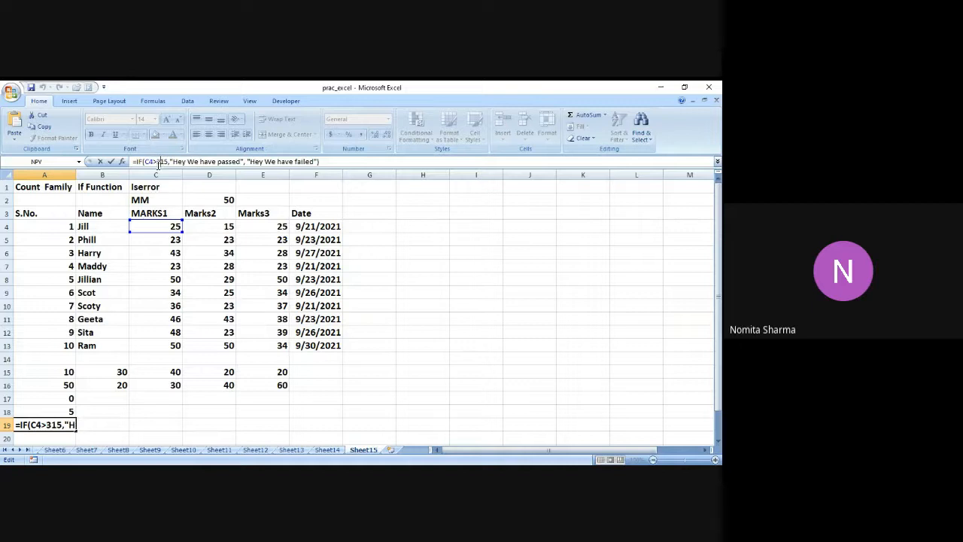
pyautogui.press('Delete')
pyautogui.press('Delete')
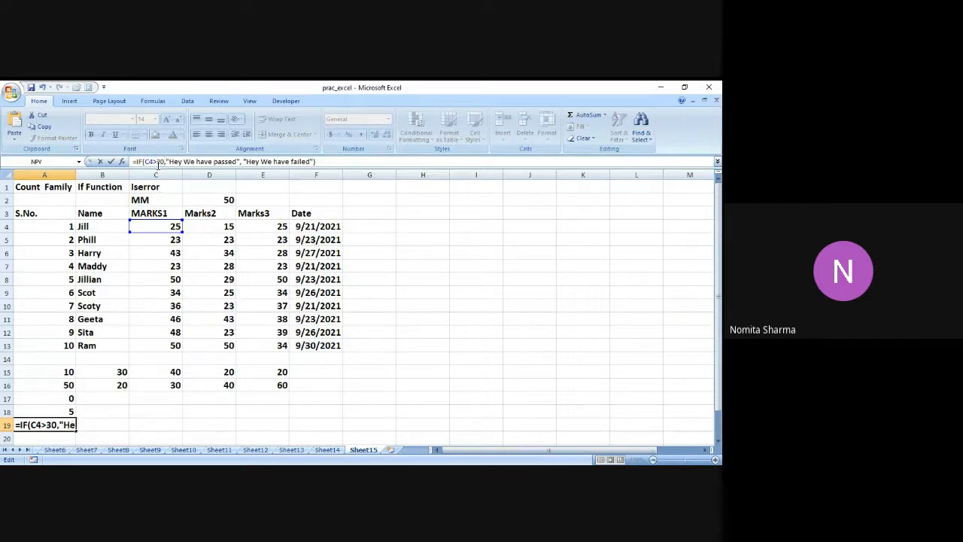
pyautogui.press('Return')
pyautogui.press('Up')
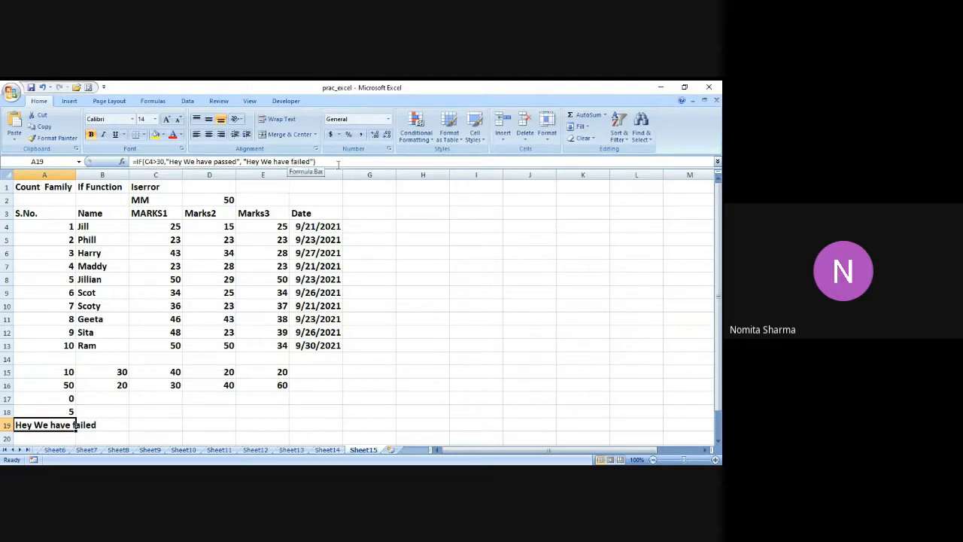
# Enter the formula =ISERROR(C4) in cell C19 to test Jill's first mark for an error
pyautogui.click(115, 425)
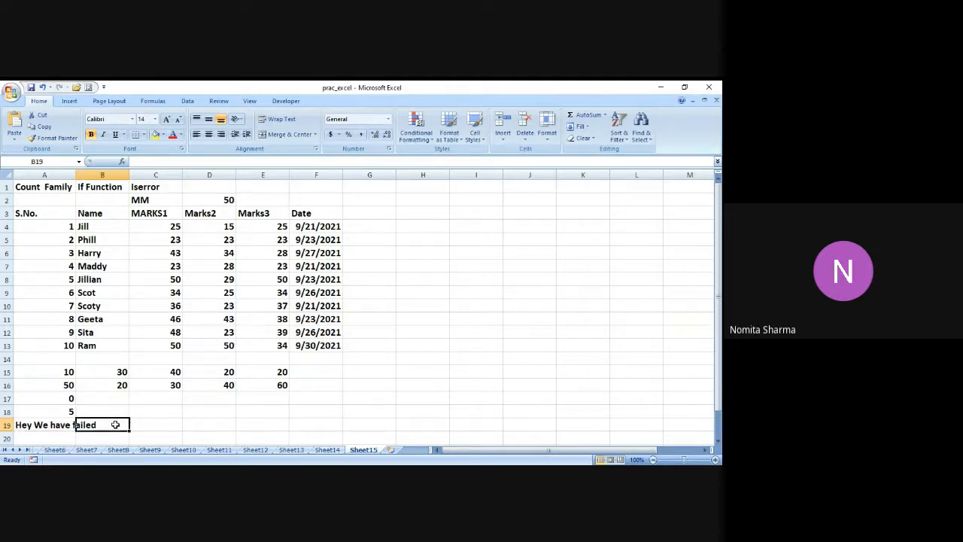
pyautogui.press('Return')
pyautogui.press('Left')
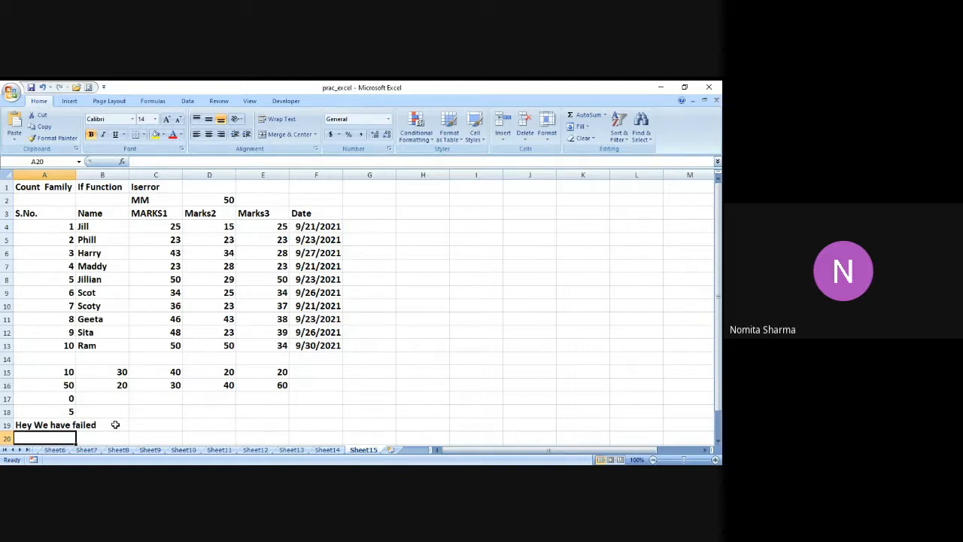
pyautogui.press('Right')
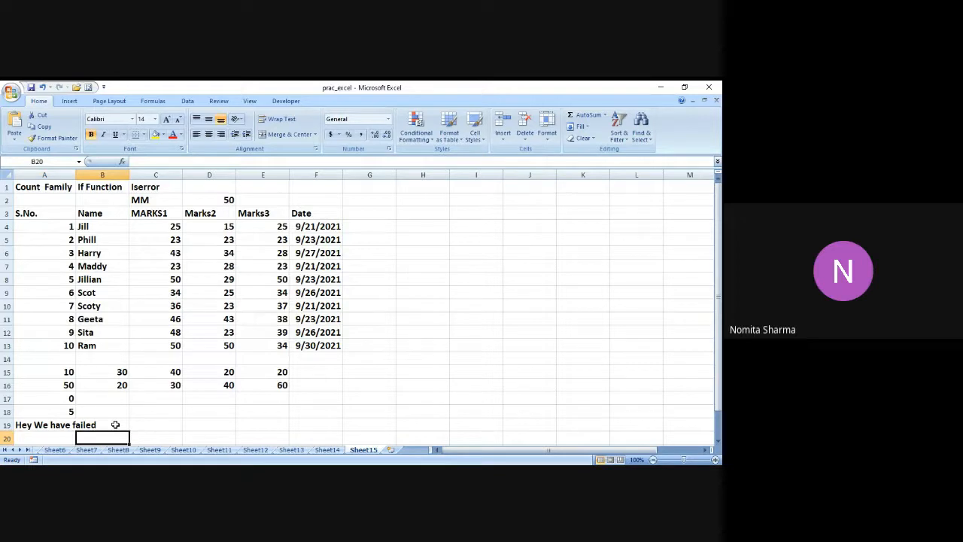
pyautogui.press('Up')
pyautogui.press('Right')
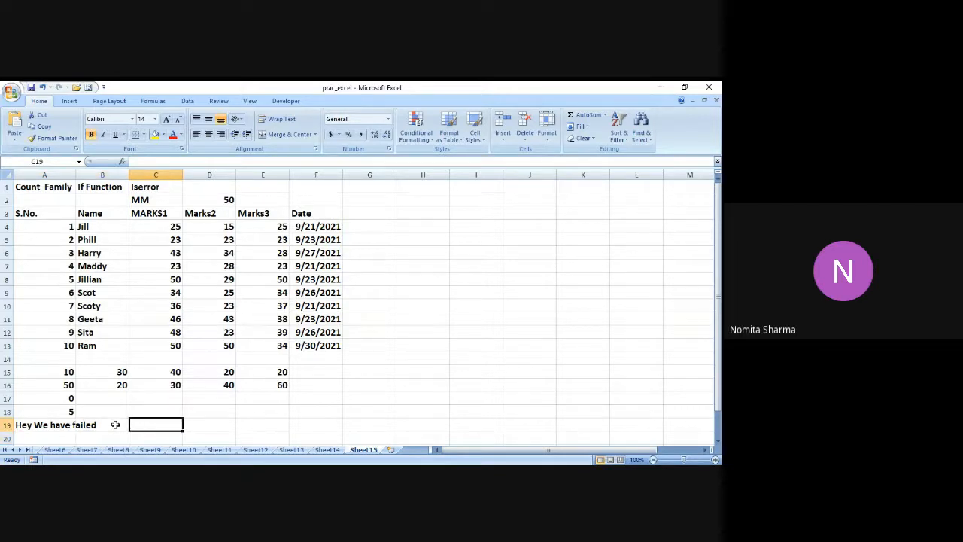
pyautogui.write('=is')
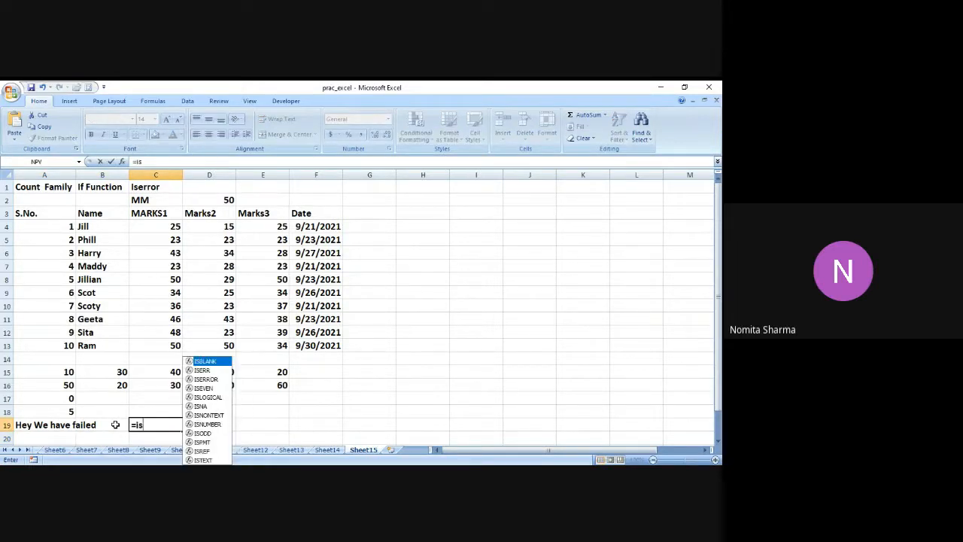
pyautogui.write('e')
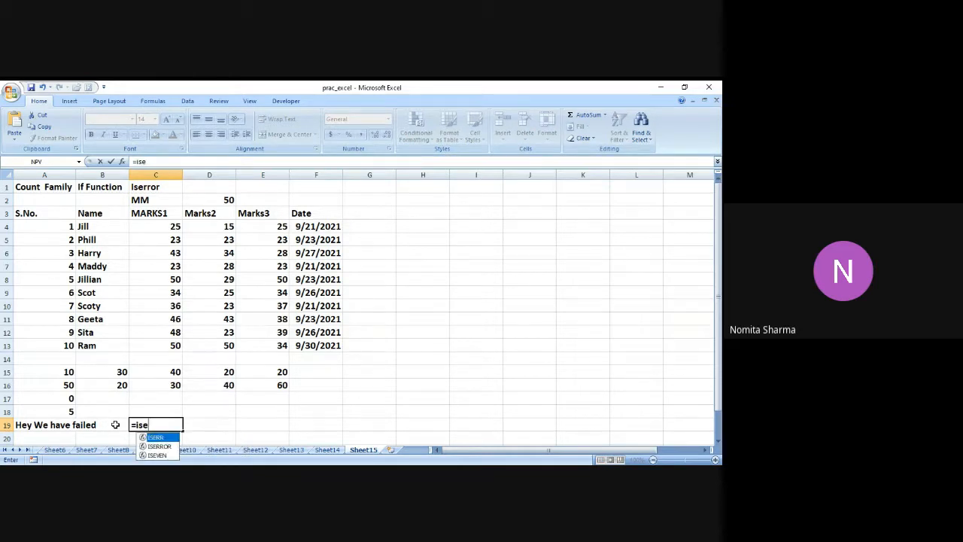
pyautogui.write('rr')
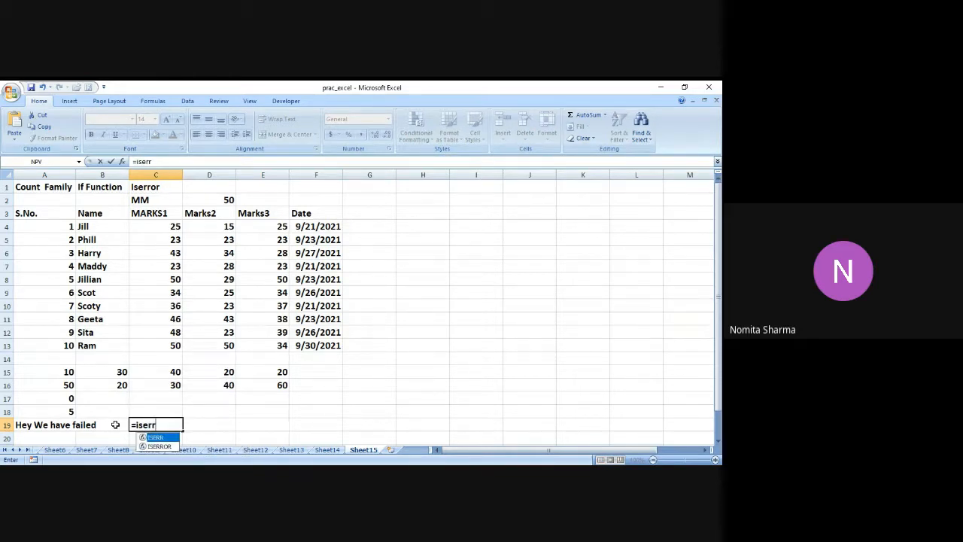
pyautogui.write('or')
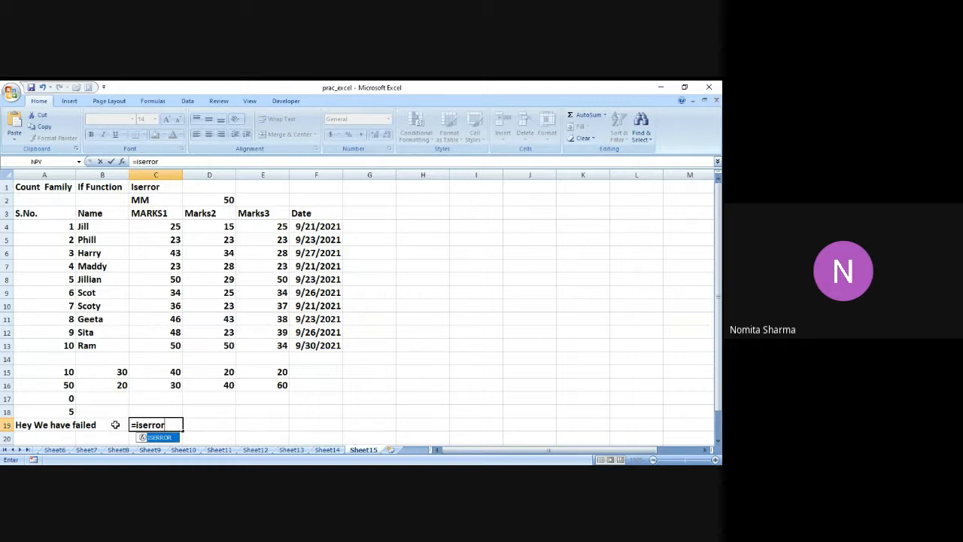
pyautogui.write('(')
pyautogui.write('c')
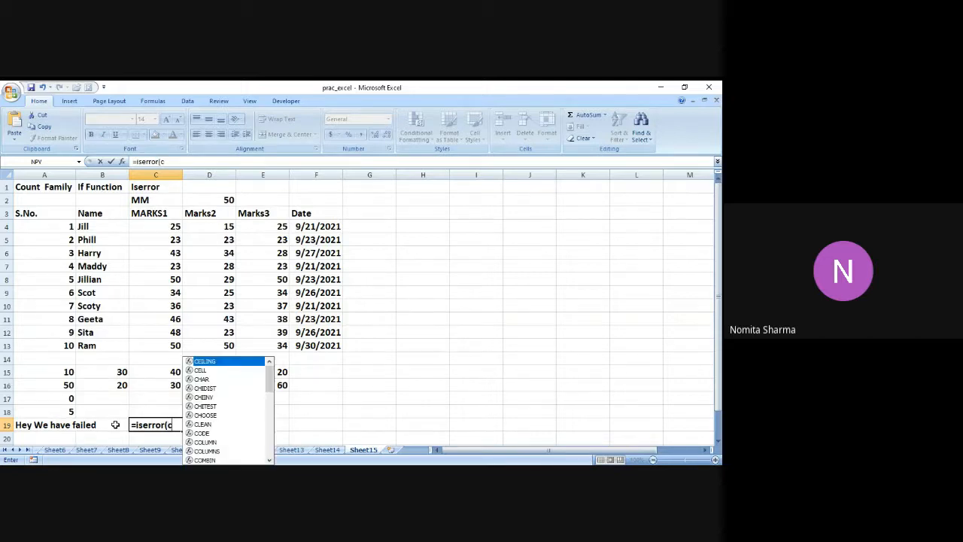
pyautogui.write('4)')
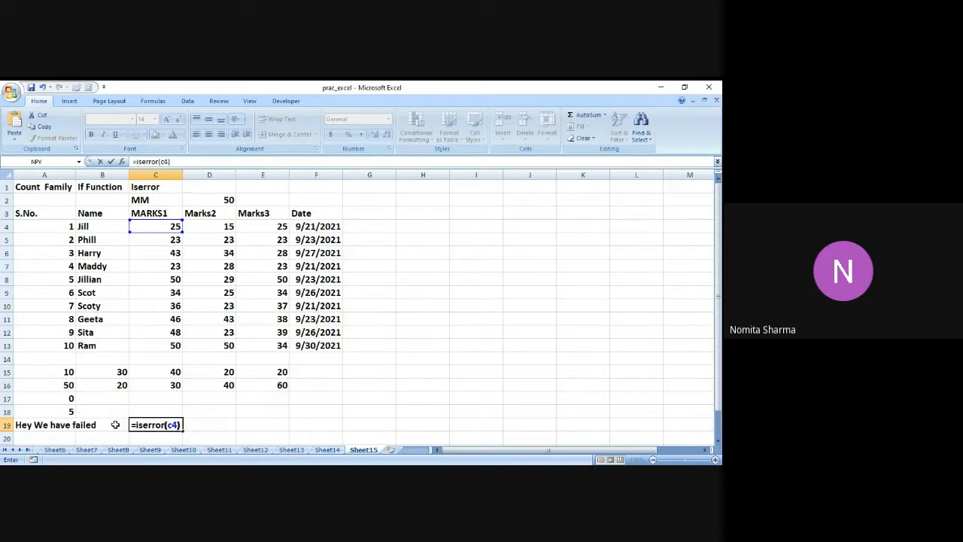
pyautogui.hotkey('ctrl', 'Return')
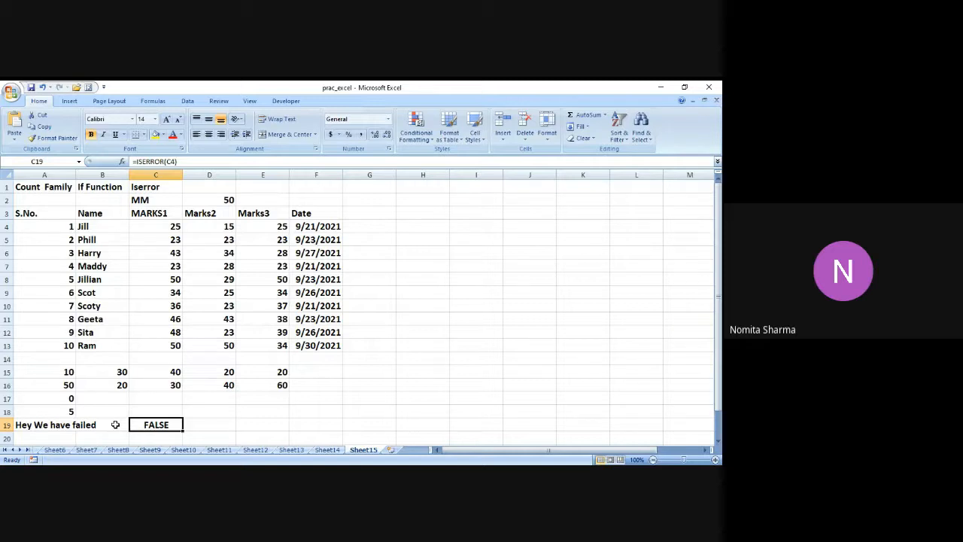
# Enter the formula =ISERROR(C4/0) in cell D19 to test a division by zero
pyautogui.press('Down')
pyautogui.press('Down')
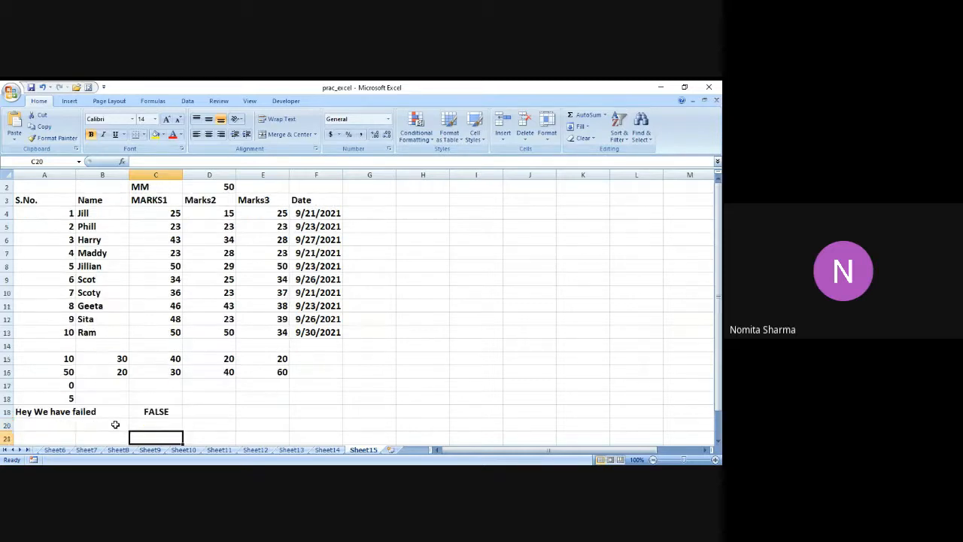
pyautogui.press('Up')
pyautogui.press('Up')
pyautogui.press('Right')
pyautogui.write('=')
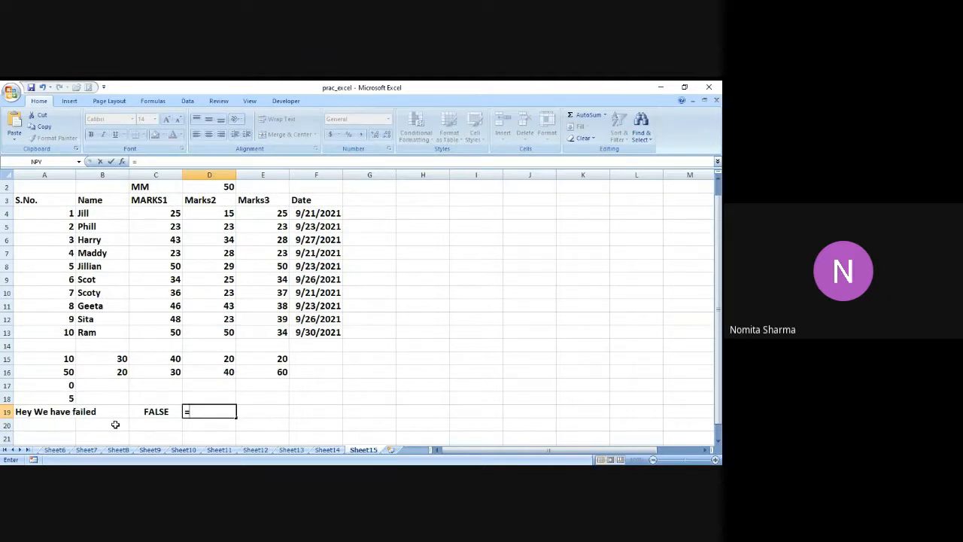
pyautogui.press('BackSpace')
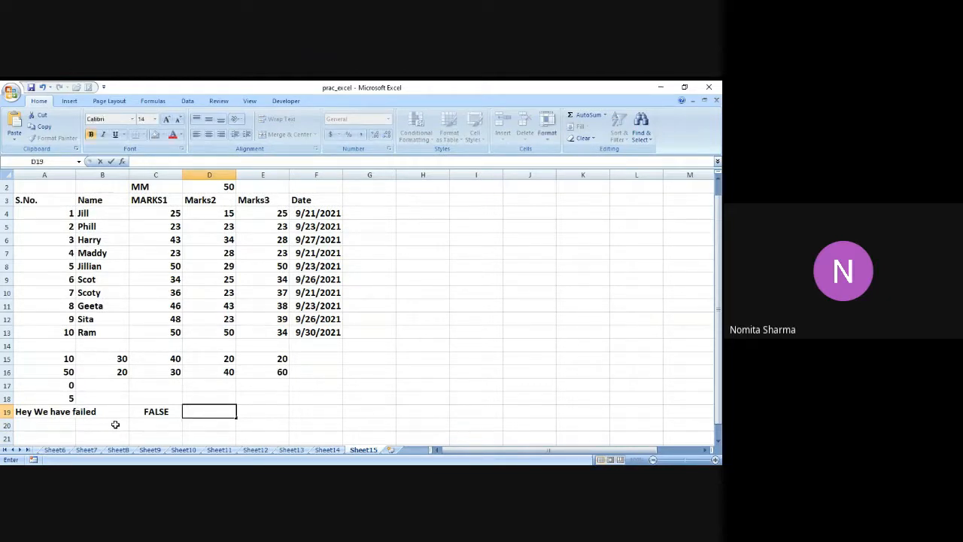
pyautogui.write('=iserr')
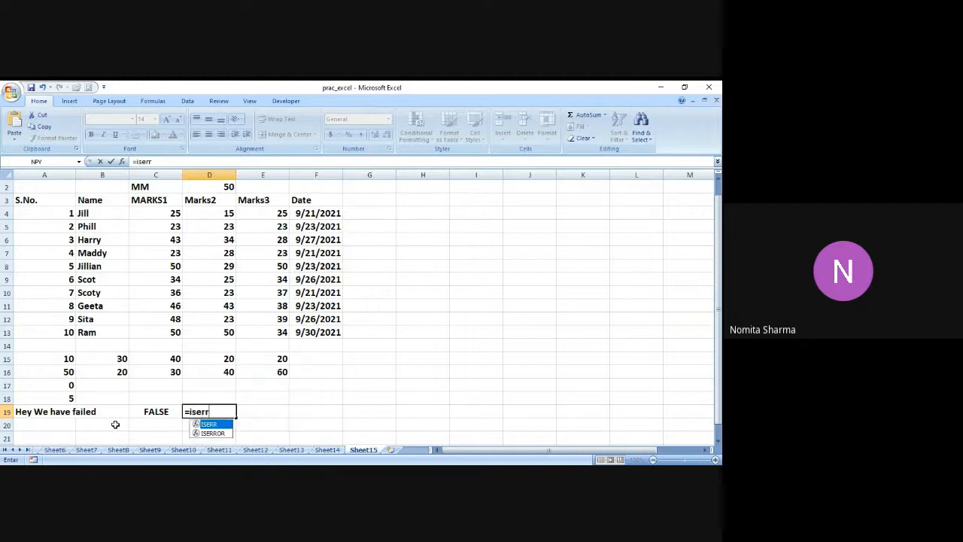
pyautogui.click(211, 436)
pyautogui.doubleClick(211, 435)
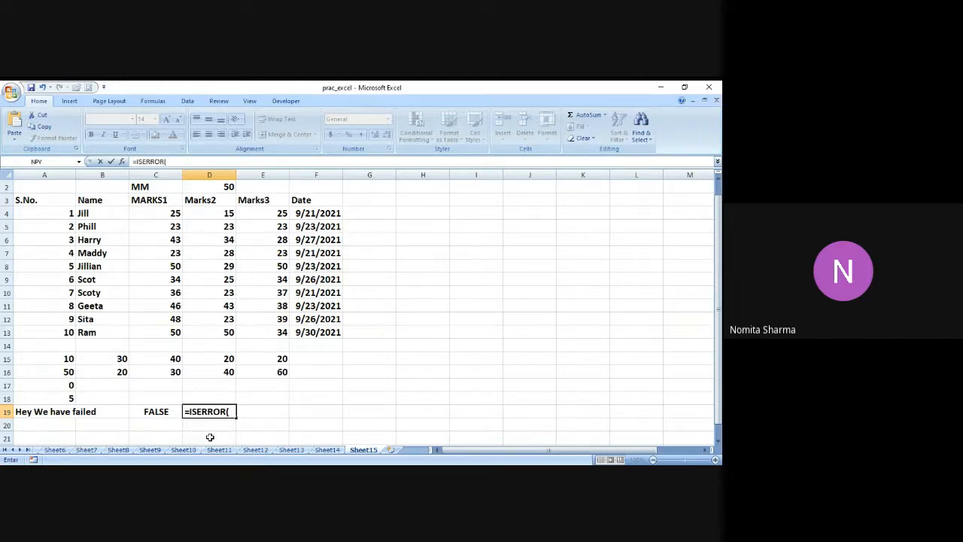
pyautogui.write('c4/0)')
pyautogui.press('Return')
pyautogui.press('Up')
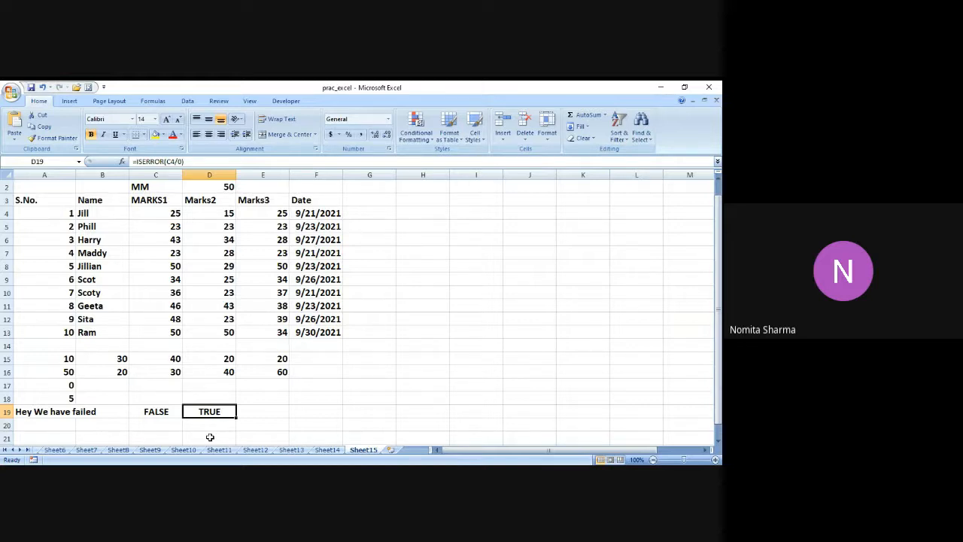
# Enter the formula =ISERROR(B4) in cell E19 to test a text cell for an error
pyautogui.press('Right')
pyautogui.write('=i')
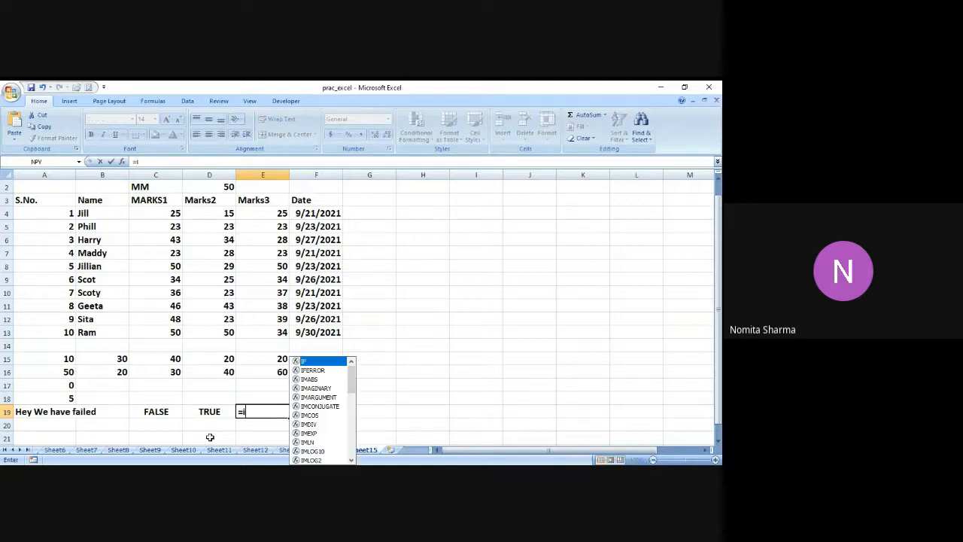
pyautogui.write('serror')
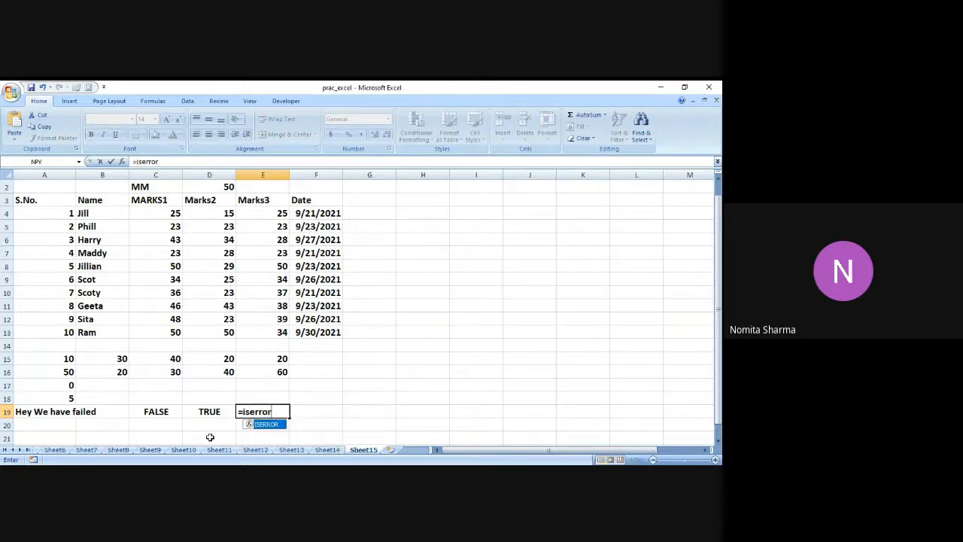
pyautogui.write('(')
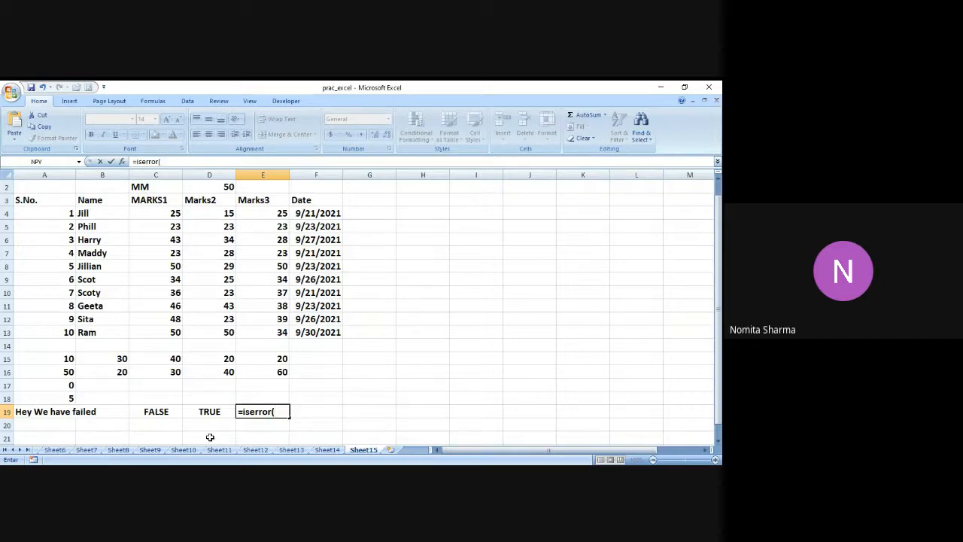
pyautogui.write('b')
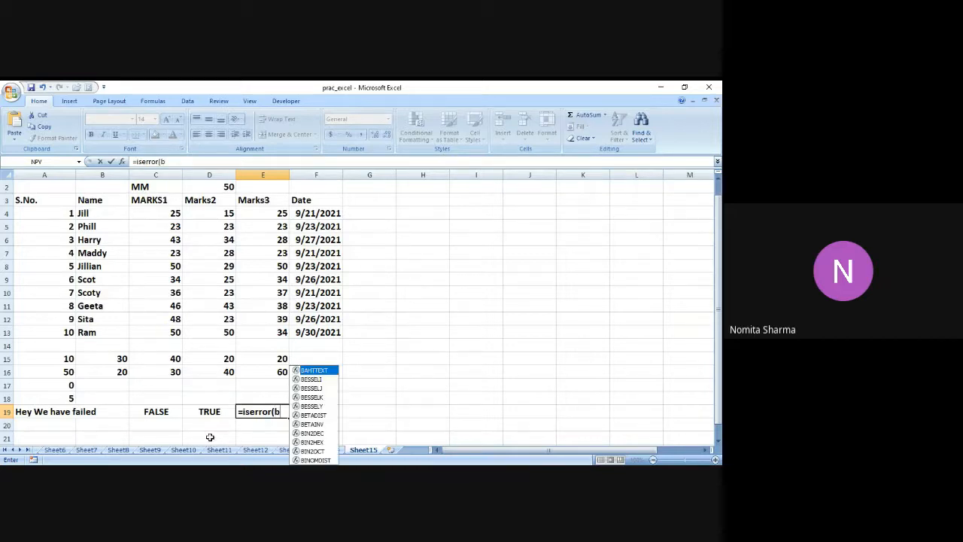
pyautogui.write('4)')
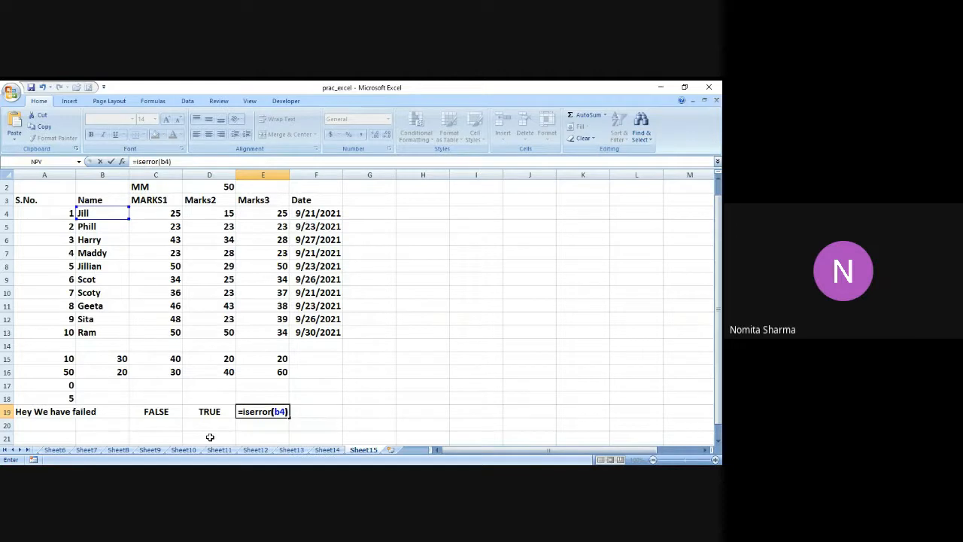
pyautogui.press('Return')
pyautogui.press('Up')
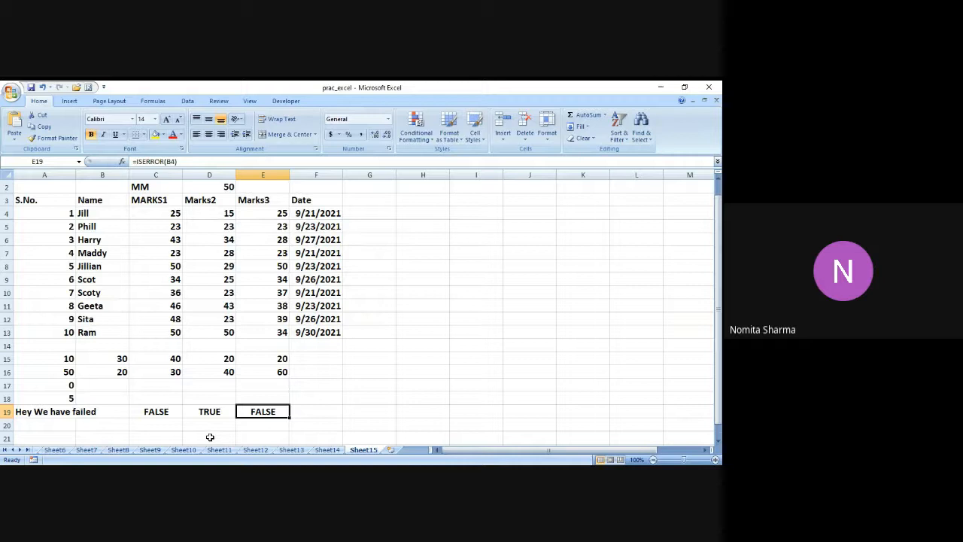
# Begin an IF formula in cell A20 with ISERROR(D4) as its condition
pyautogui.press('Return')
pyautogui.press('Left')
pyautogui.press('Left')
pyautogui.press('Left')
pyautogui.press('Left')
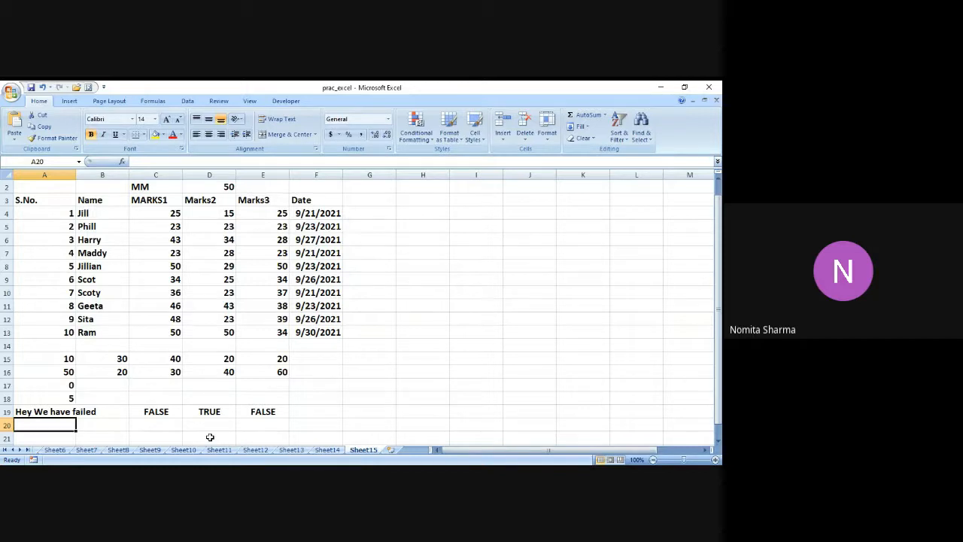
pyautogui.write('=if')
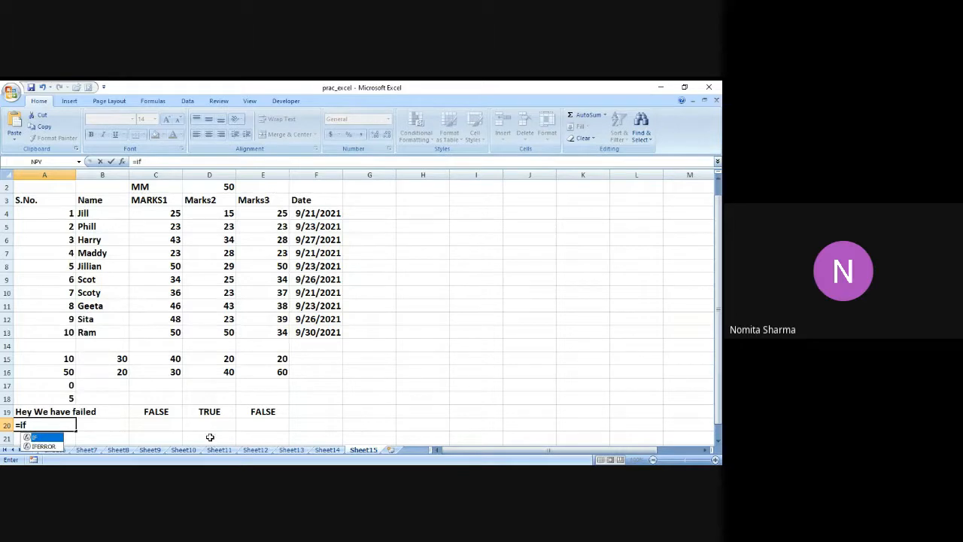
pyautogui.write('(')
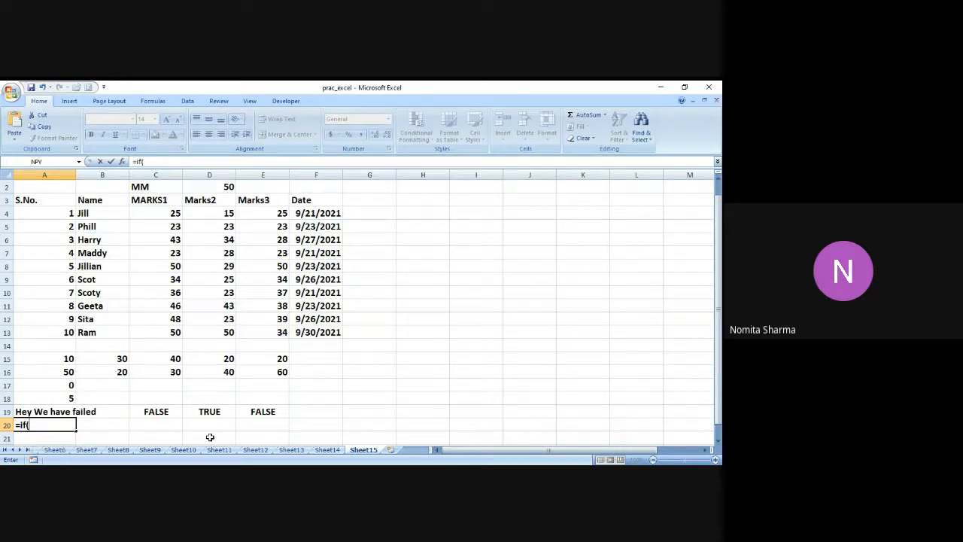
pyautogui.write('iserr')
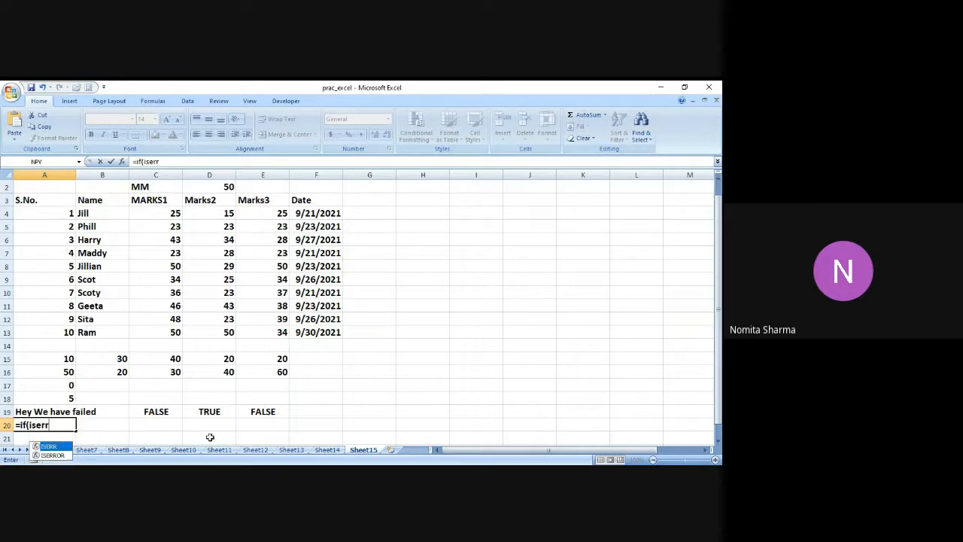
pyautogui.write('or')
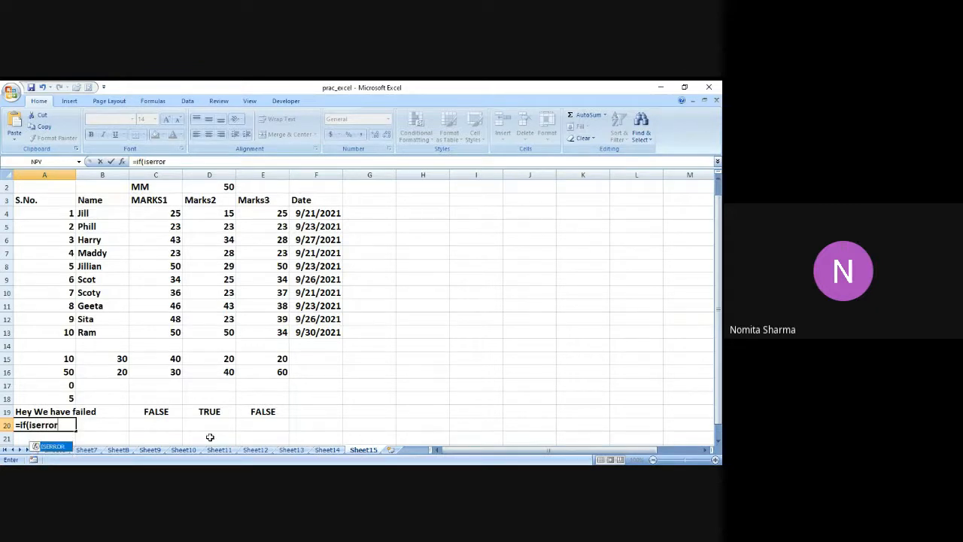
pyautogui.write('(')
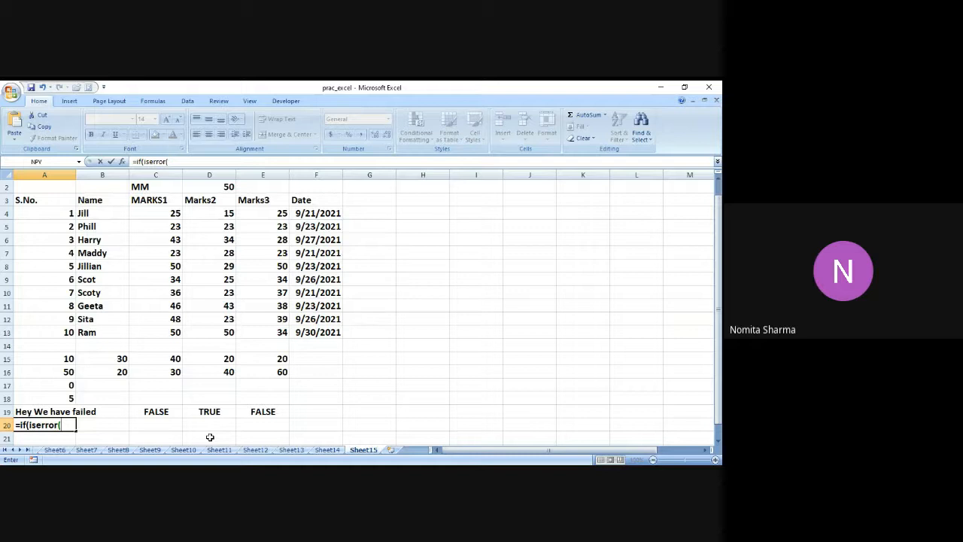
pyautogui.write('d4')
pyautogui.write(')')
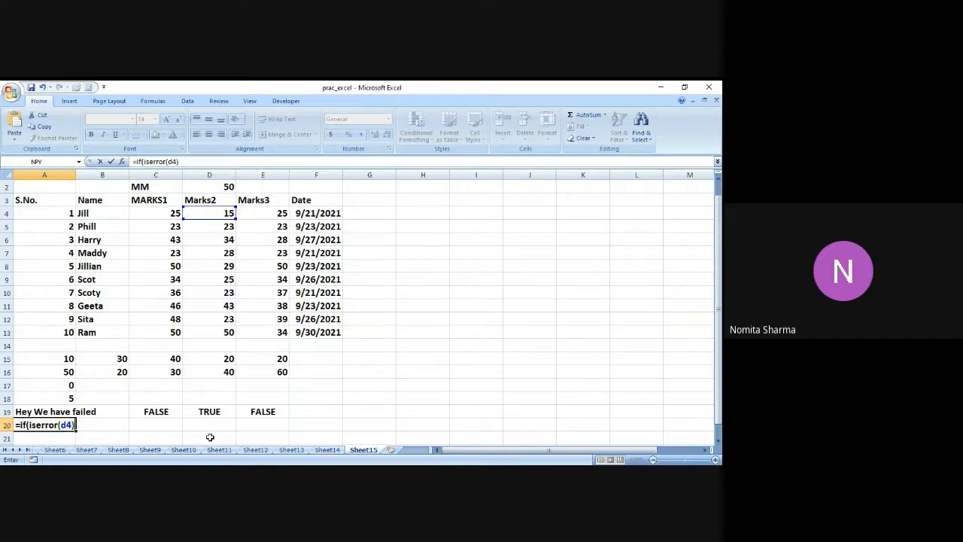
# Complete the A20 IF formula with "there is error" as the true result and D4*2 as the false result
pyautogui.write(',')
pyautogui.write('"')
pyautogui.write('there i')
pyautogui.write('s err')
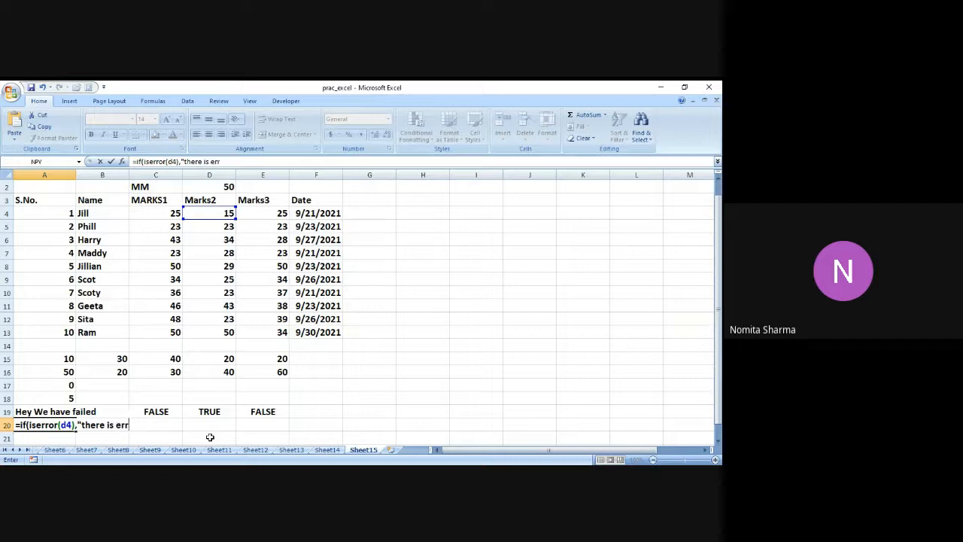
pyautogui.write('or"')
pyautogui.write(', d')
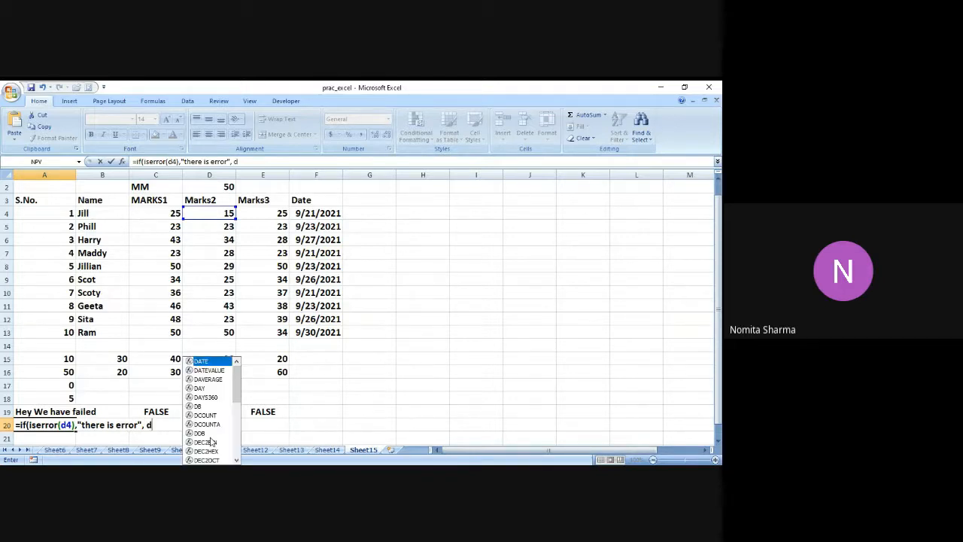
pyautogui.write('4')
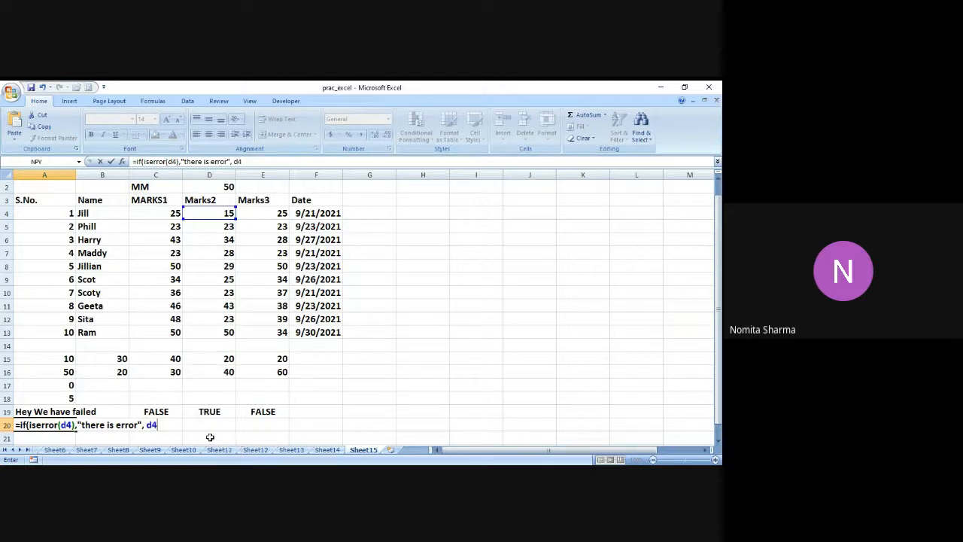
pyautogui.write('*2)')
pyautogui.press('Return')
pyautogui.press('Up')
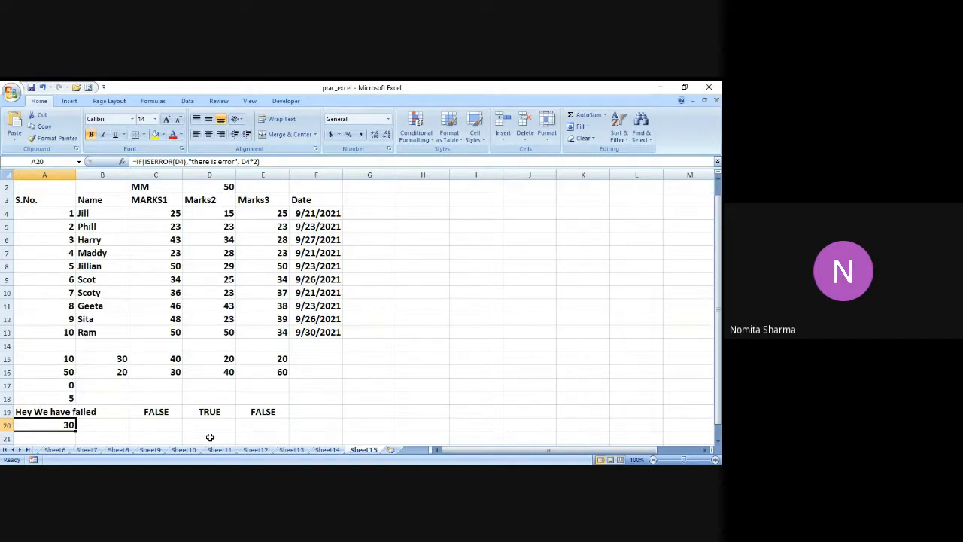
pyautogui.press('Down')
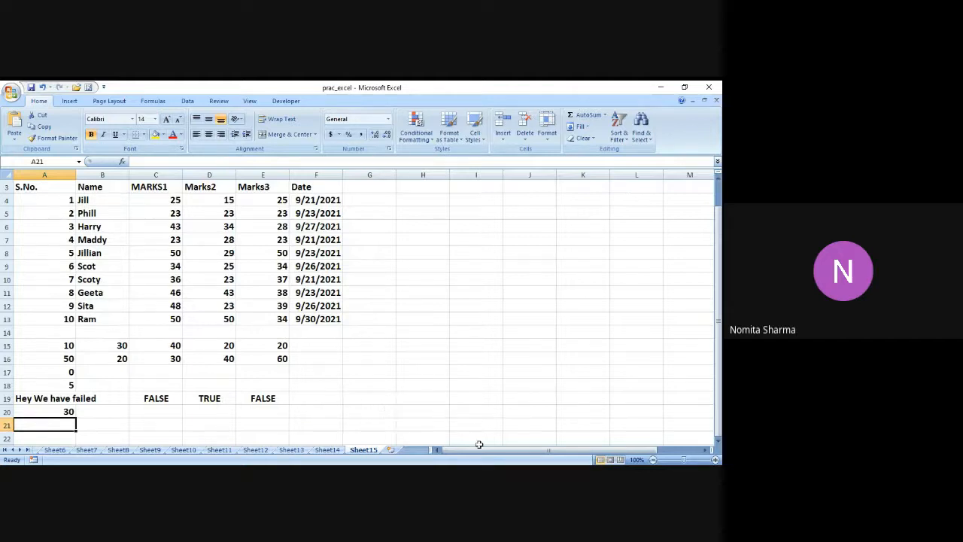
pyautogui.click(479, 475)
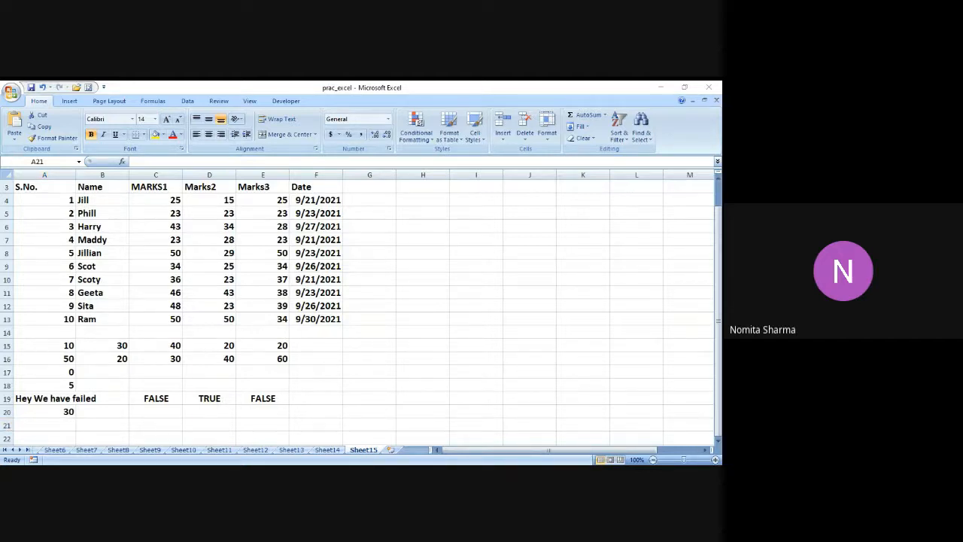